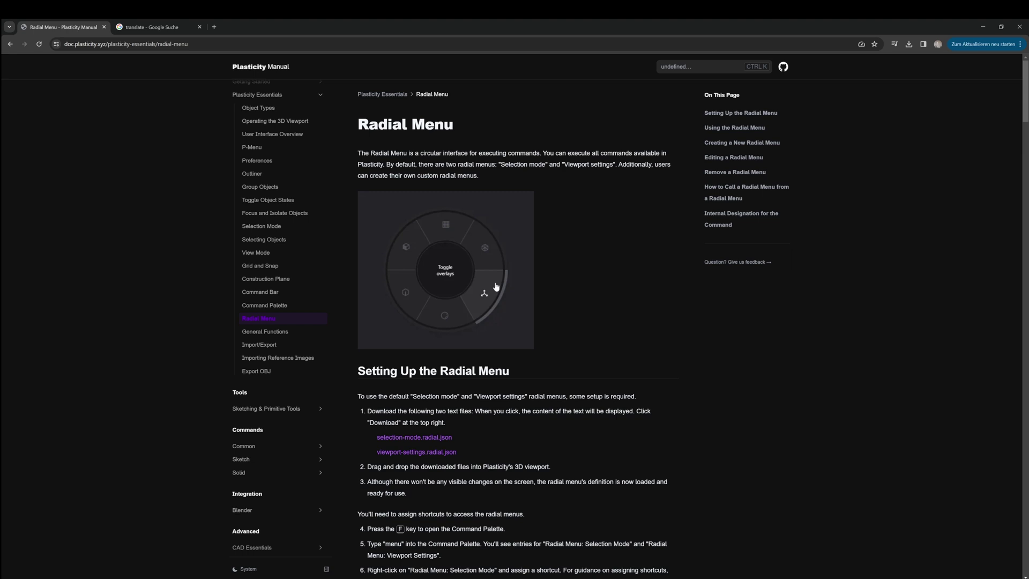
- Close the 'translate - Google Suche' tab, leaving only the Plasticity manual's Radial Menu page
click(199, 27)
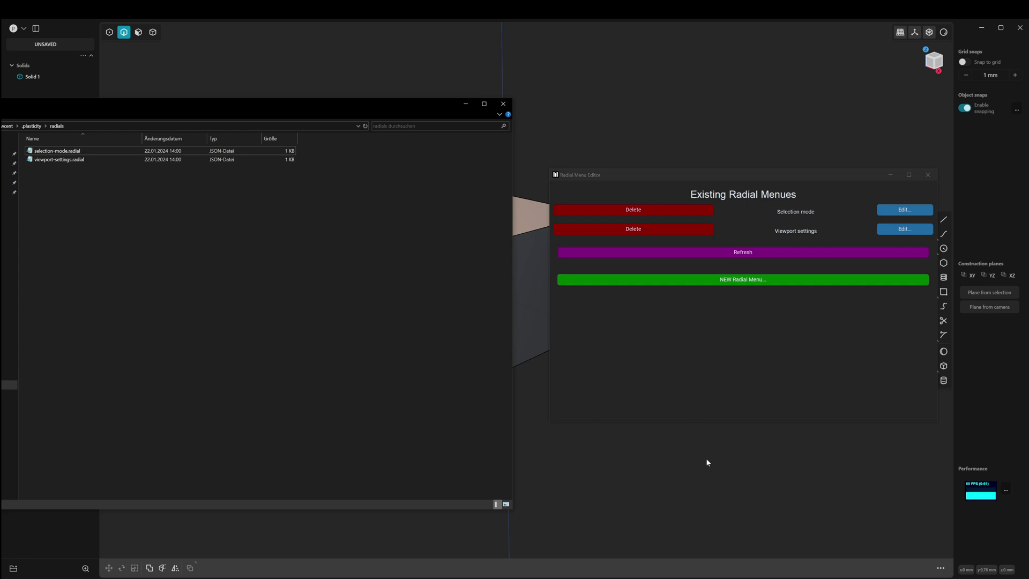
- Bring Radial Menu Editor forward to review its Selection mode and Viewport settings menus
click(581, 178)
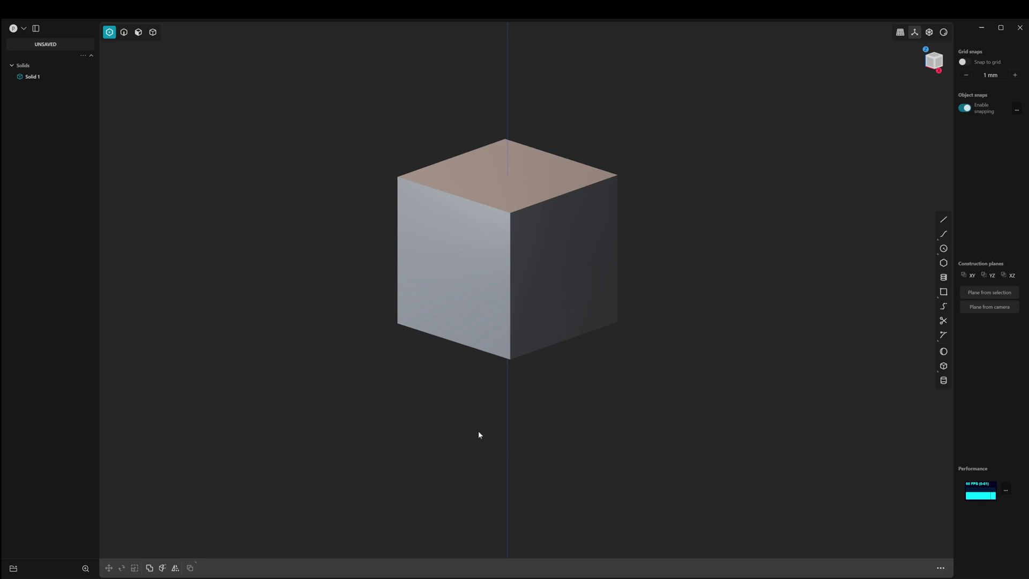
- Reassign the 'Radial menu: Viewport settings' shortcut from M to U via command search
key(f)
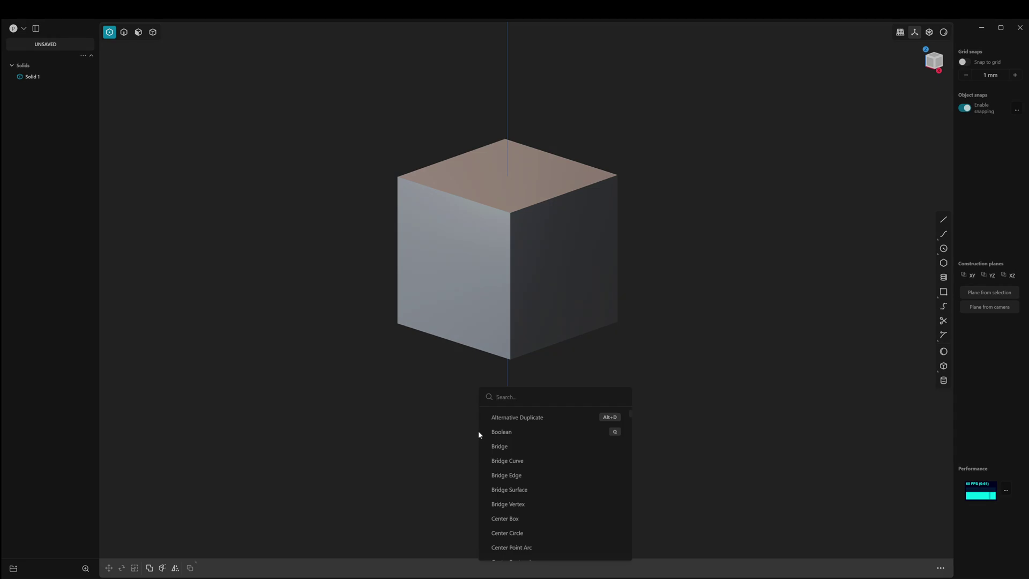
text(radial)
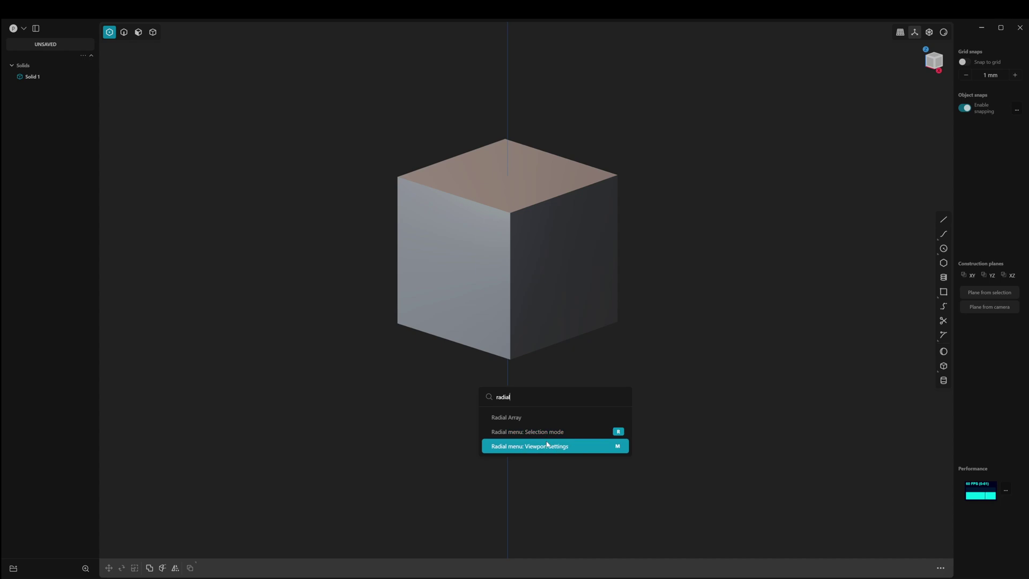
right_click(618, 445)
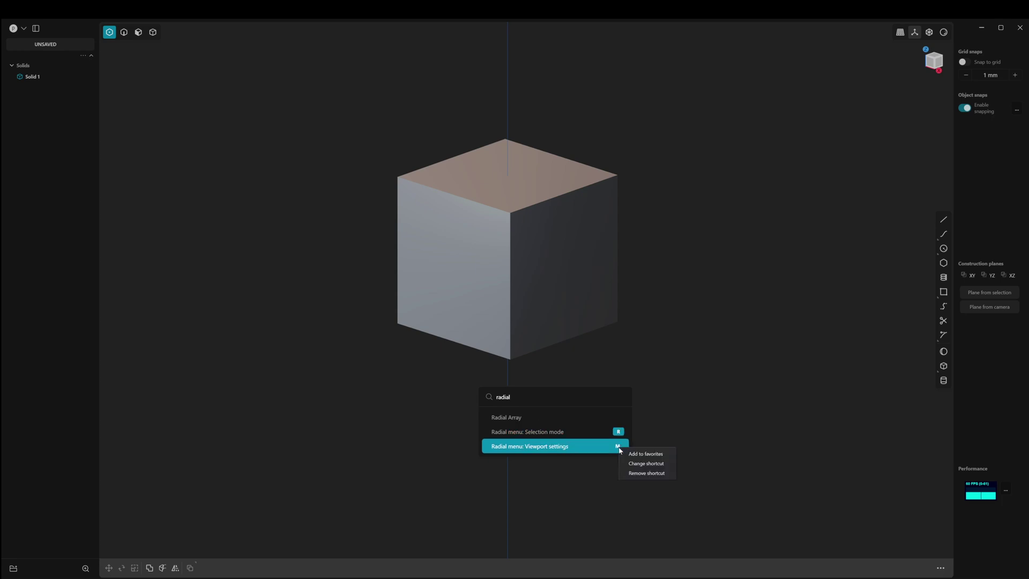
click(659, 464)
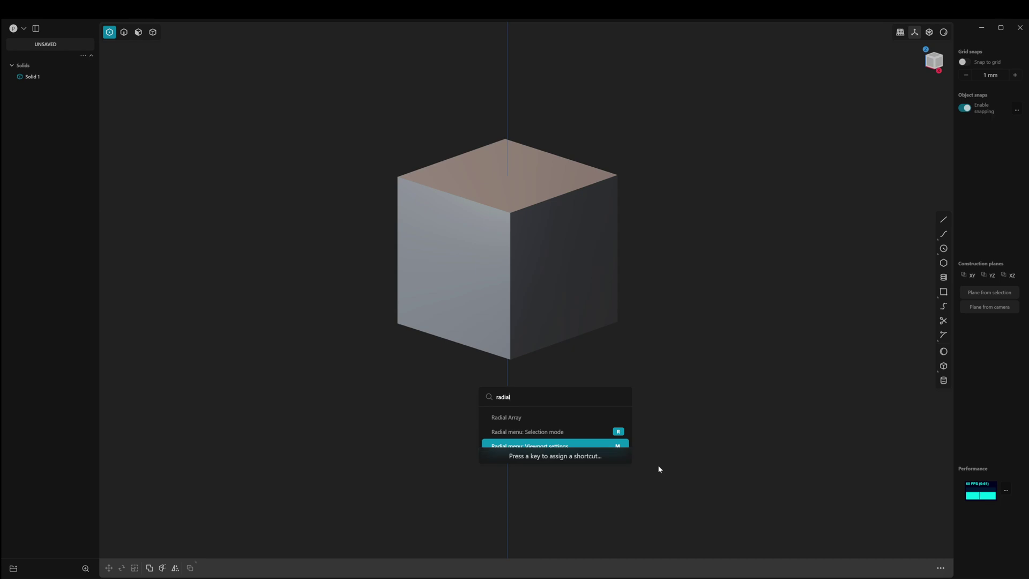
key(u)
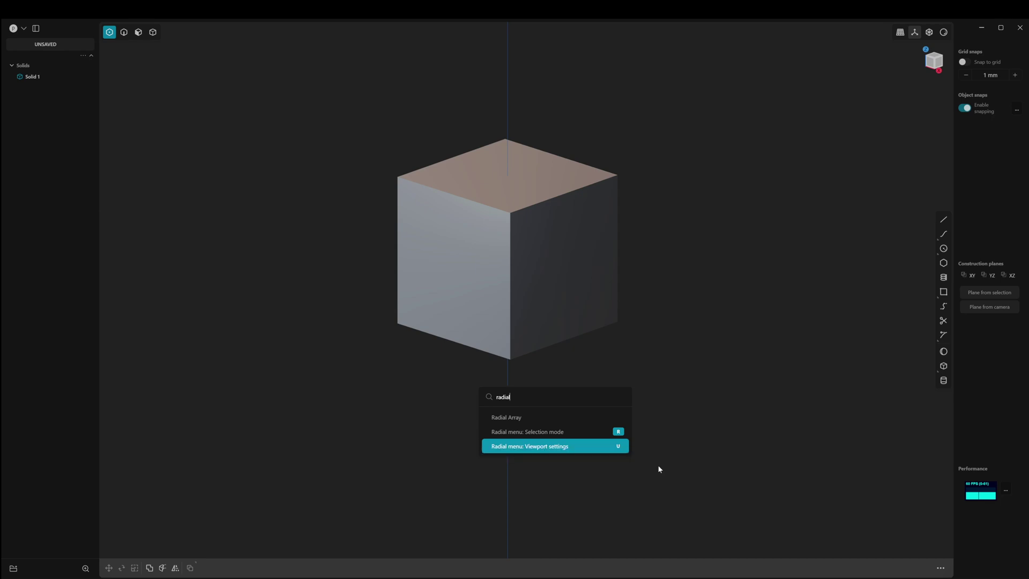
key(Escape)
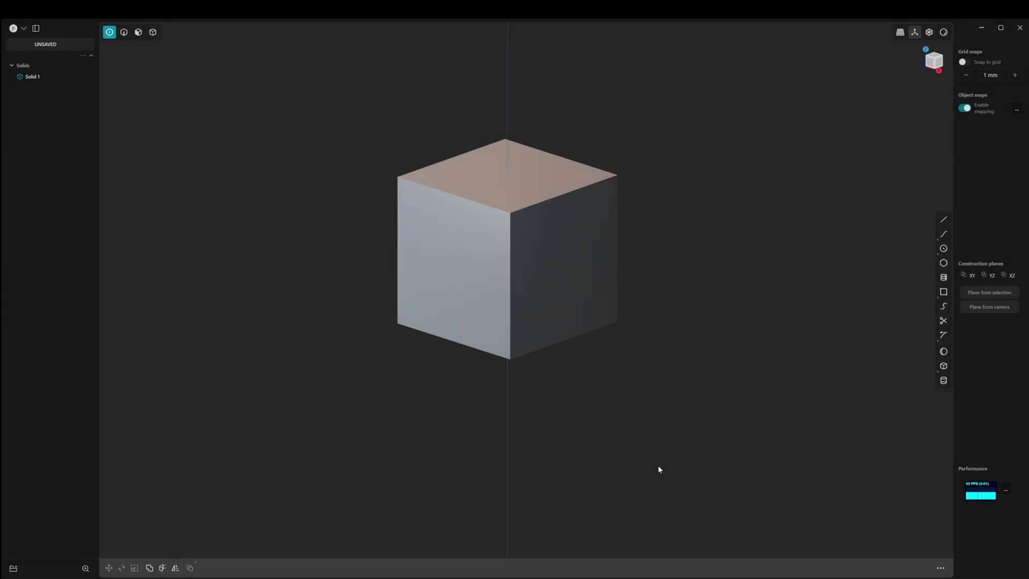
- Switch the cube view to perspective from the U radial menu, then call the Q radial
key(u)
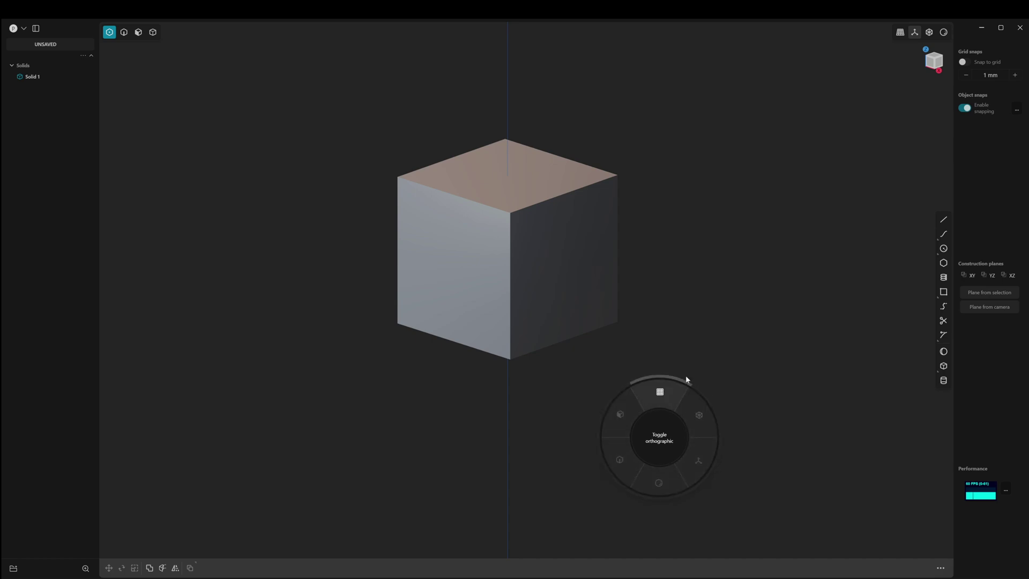
click(719, 328)
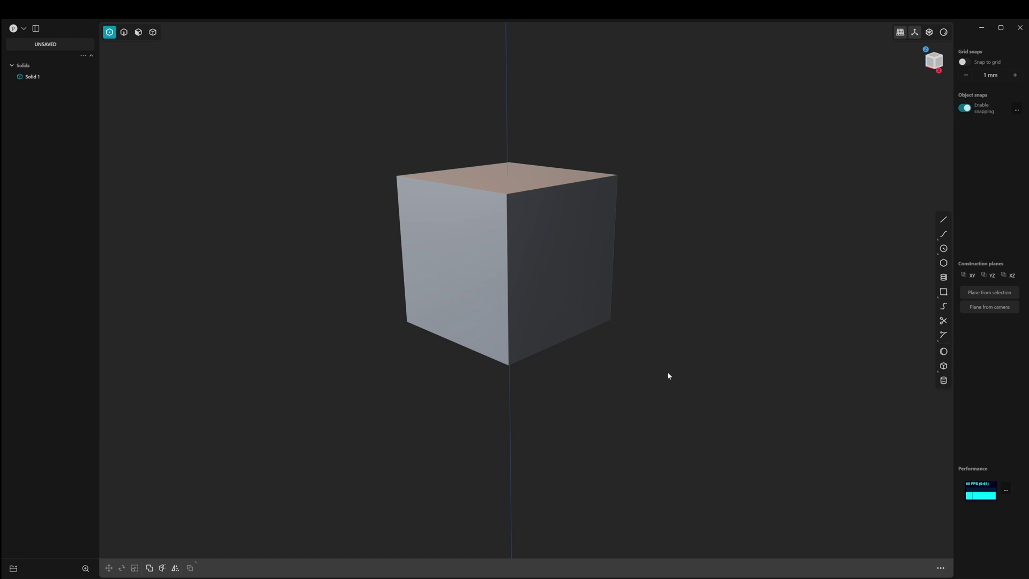
key(q)
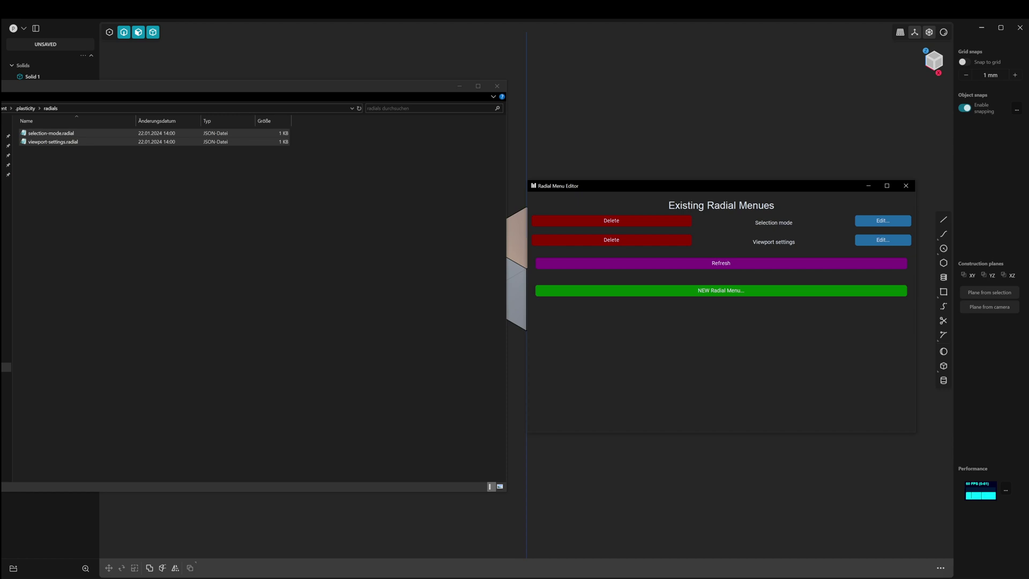
- Delete the Selection mode radial menu, leaving only Viewport settings, and open that for editing
click(615, 224)
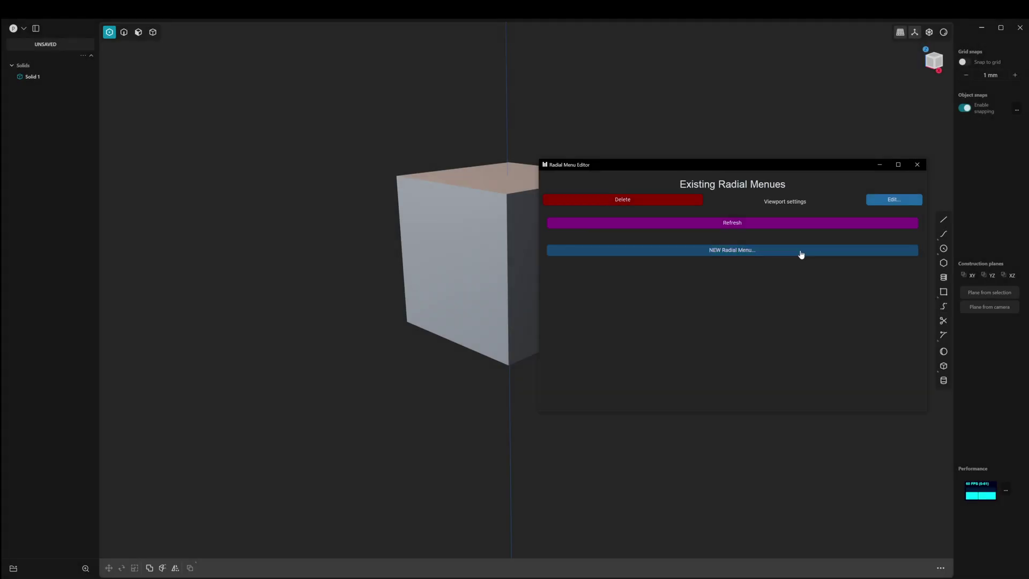
click(891, 200)
click(891, 198)
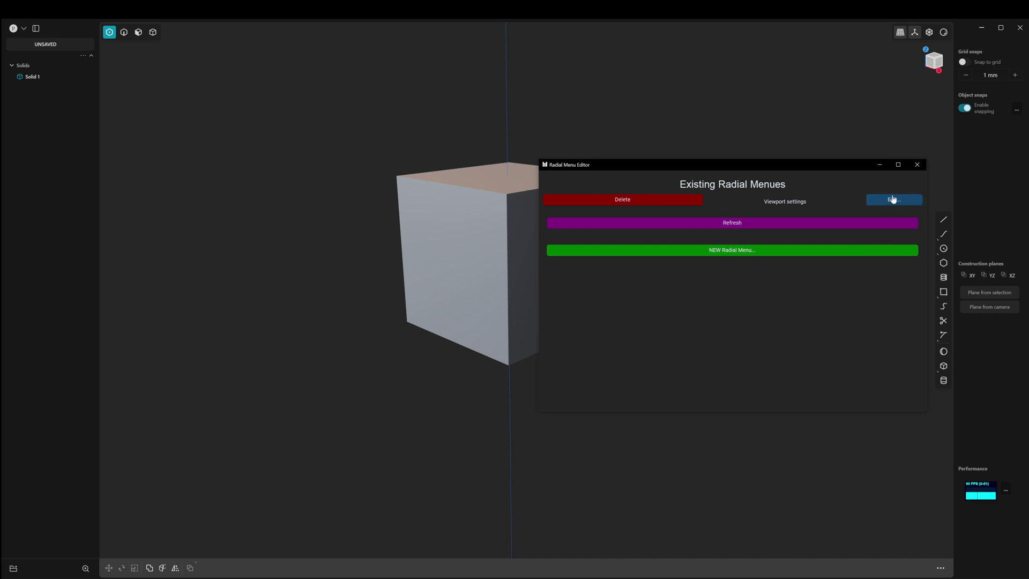
- Center the Viewport settings edit window and add empty command slots up to 12 rows
drag(251, 46, 381, 132)
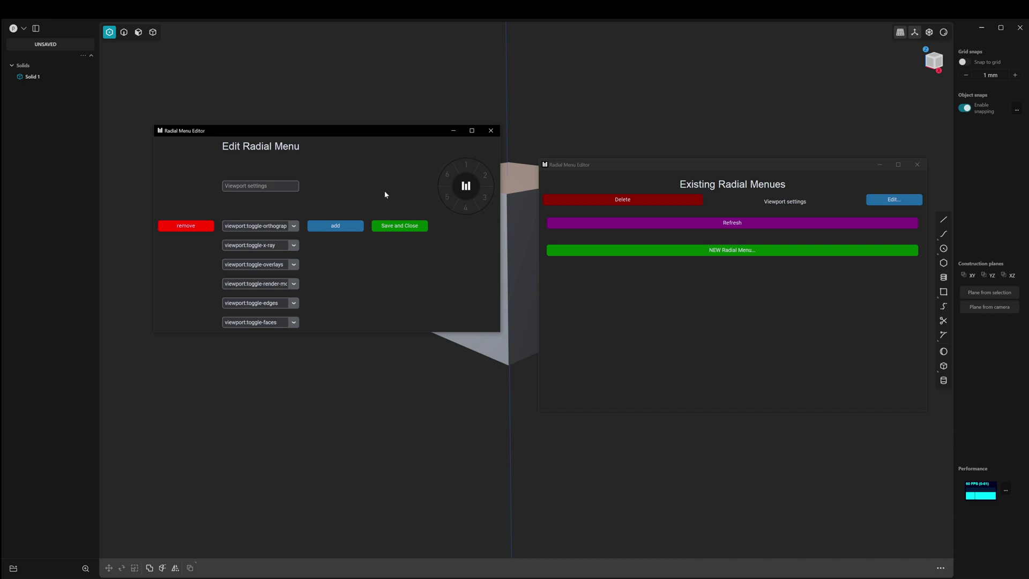
drag(388, 131, 373, 139)
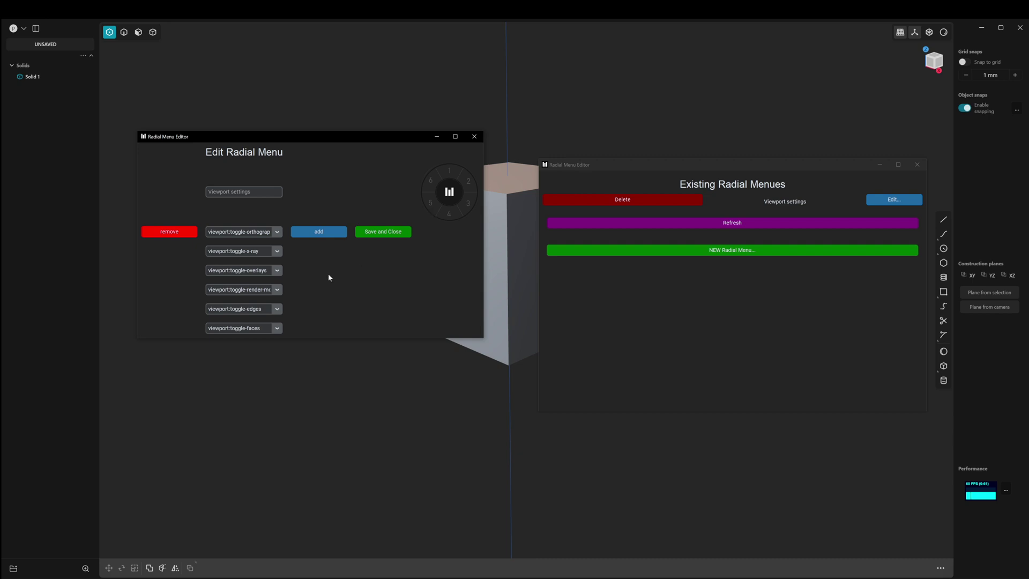
click(326, 232)
click(327, 232)
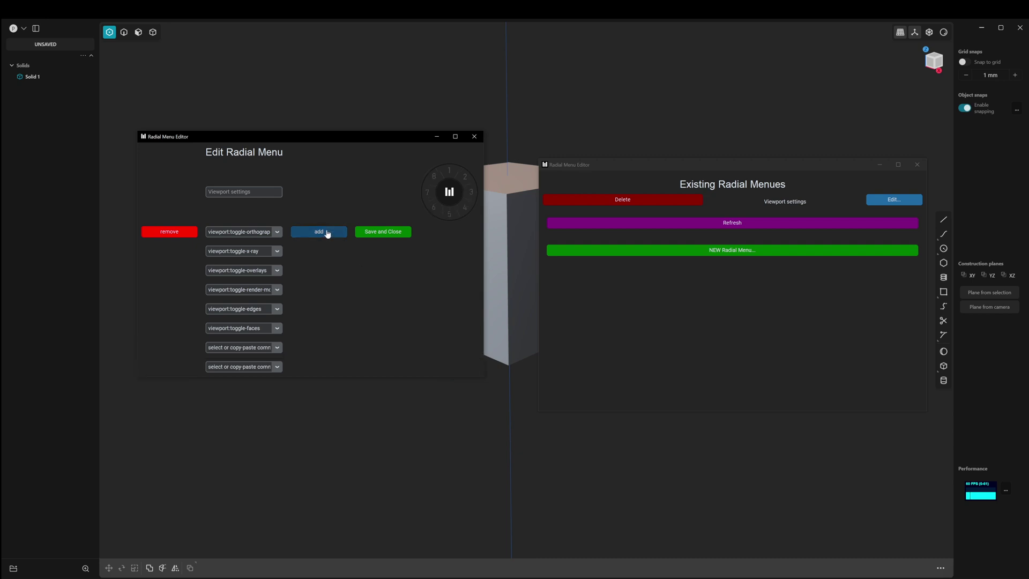
click(327, 232)
click(327, 232)
click(327, 232)
click(327, 232)
click(327, 232)
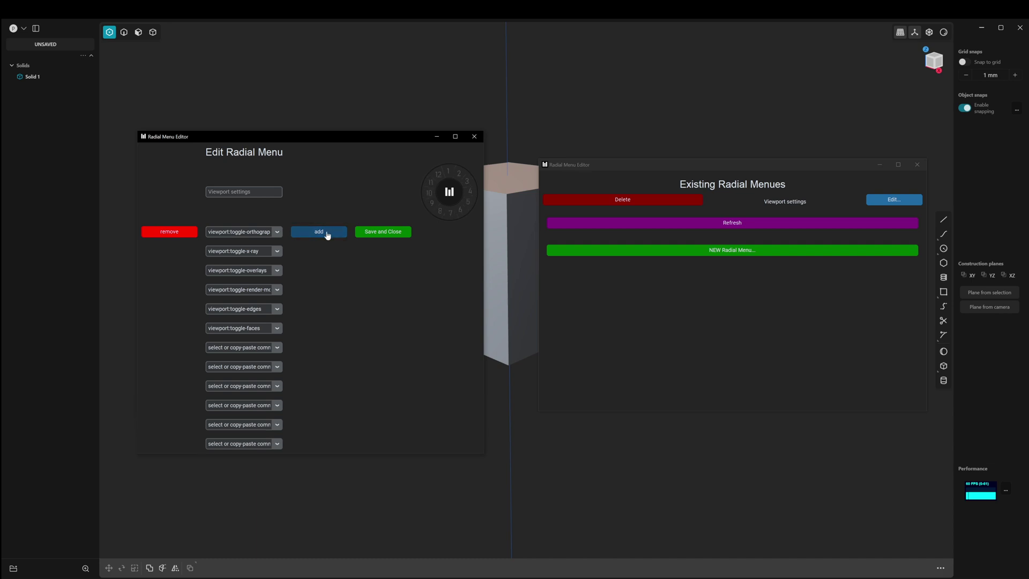
- Remove the blank slots so the menu holds its six original viewport commands
click(181, 237)
click(181, 237)
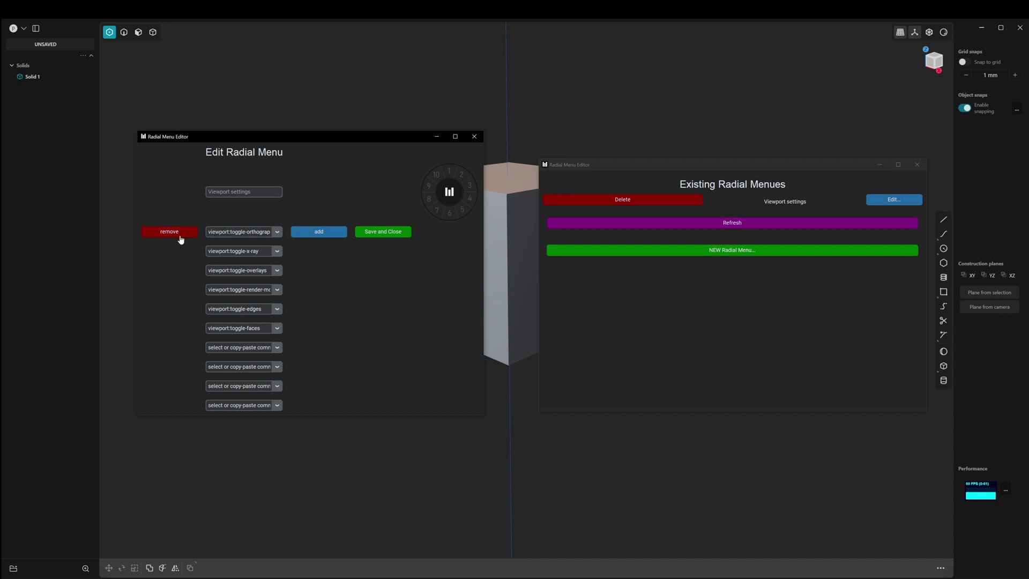
click(181, 240)
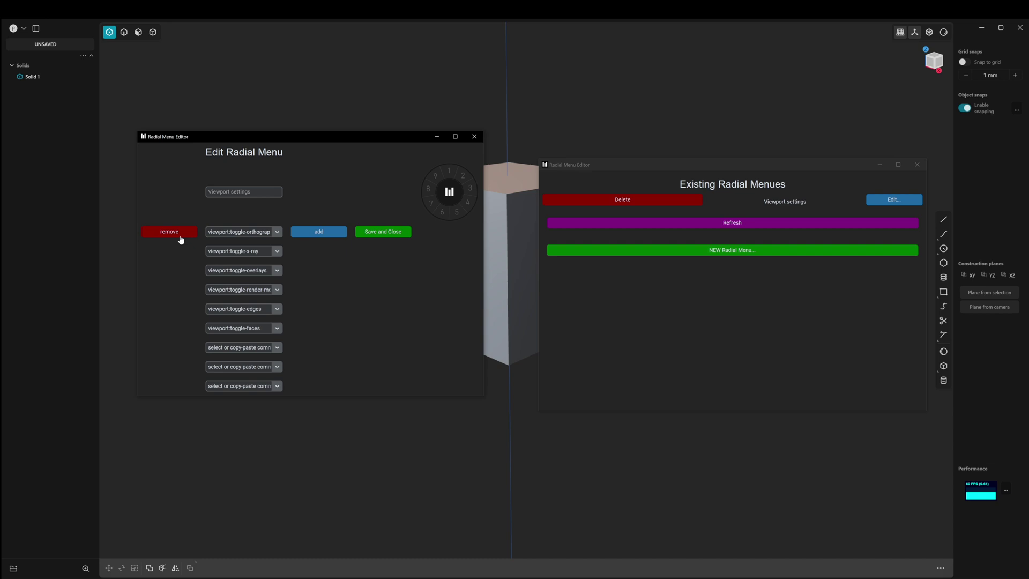
click(181, 239)
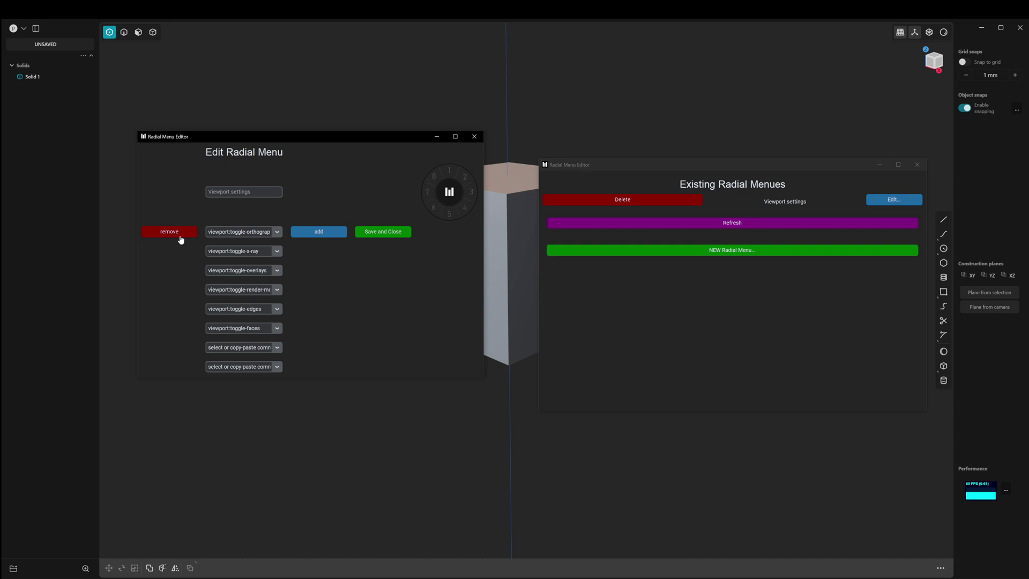
click(181, 240)
click(181, 240)
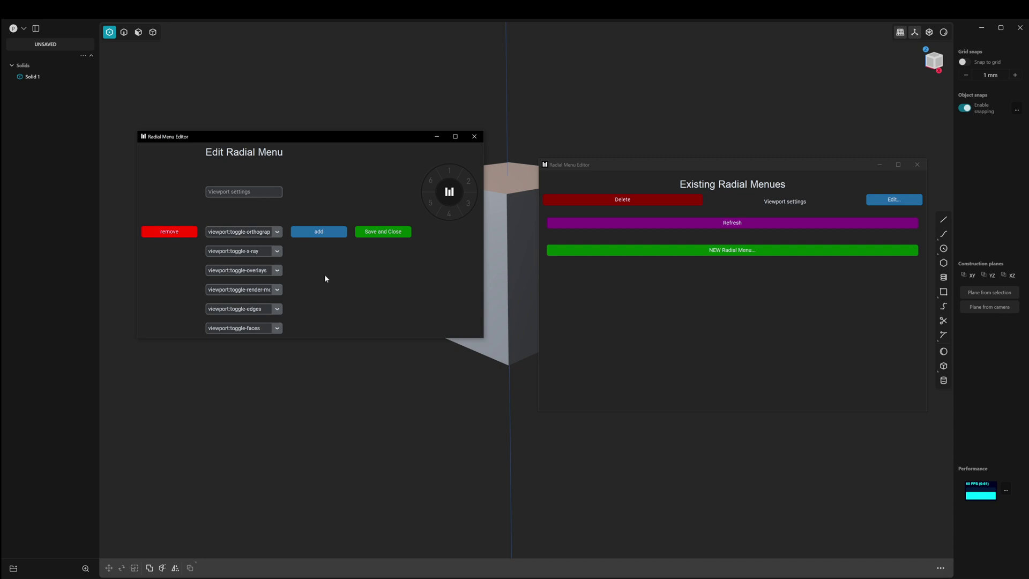
click(278, 251)
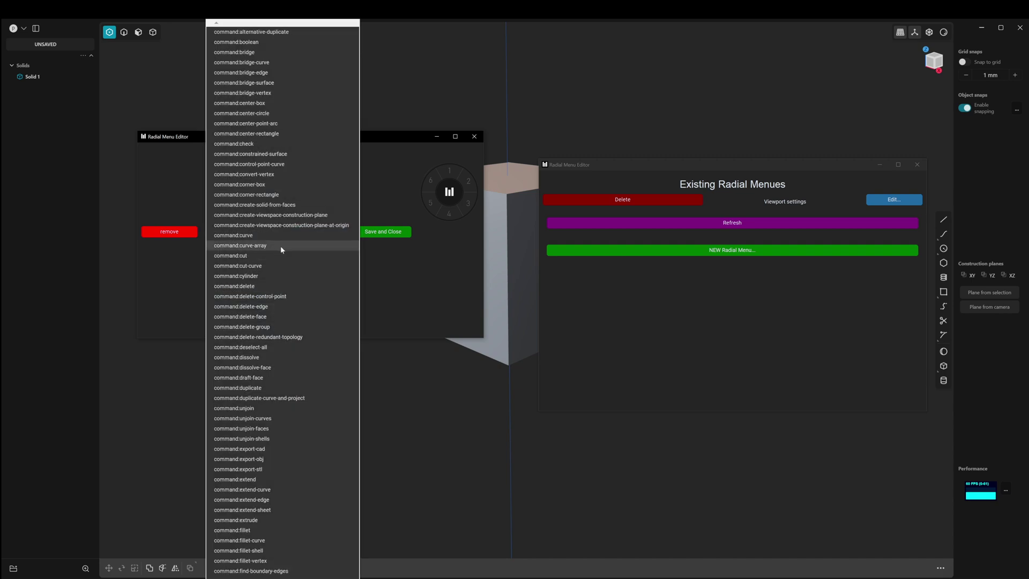
- Replace the second slot's x-ray command with file:open
key(Down)
key(Down)
key(Down)
key(Down)
key(Down)
key(Down)
key(Down)
key(Down)
key(Down)
key(Down)
key(Down)
key(Down)
key(Down)
key(Down)
key(Down)
key(Down)
key(Down)
key(Down)
key(Down)
key(Down)
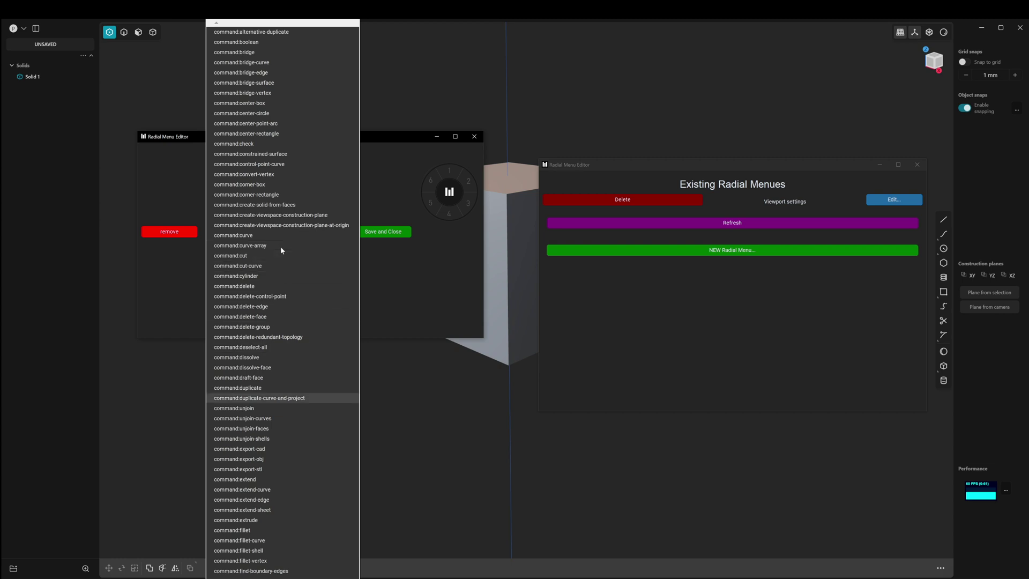
key(Down)
key(Down)
key(Down)
key(Down)
key(Down)
key(Down)
key(Down)
key(Down)
key(Down)
key(Down)
key(Down)
key(Down)
key(Down)
key(Down)
key(Down)
key(Down)
key(Down)
key(Down)
key(Down)
key(Down)
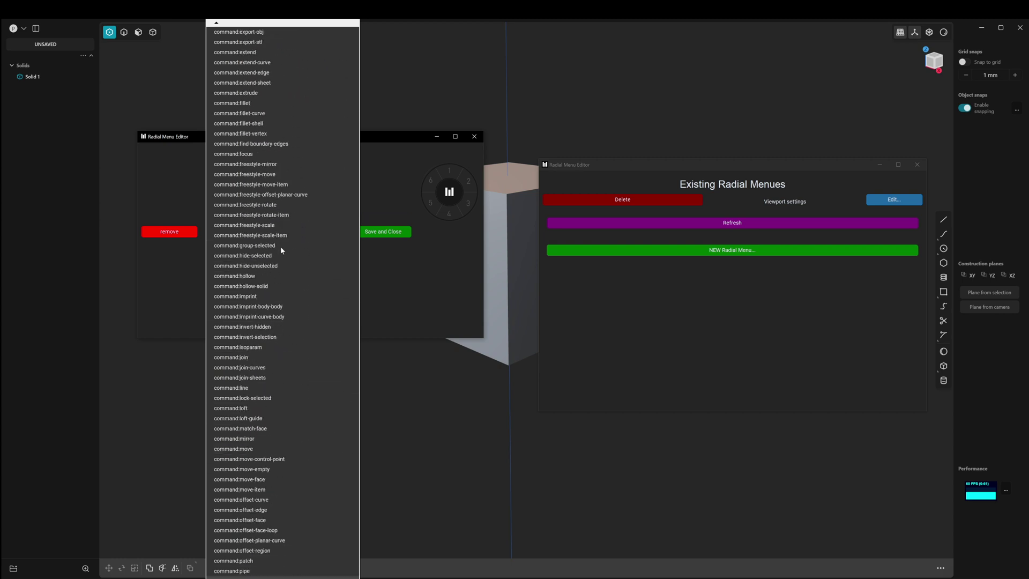
key(Down)
key(Down)
key(Down)
key(Down)
key(Down)
key(Down)
key(Down)
key(Down)
key(Down)
key(Down)
key(Down)
key(Down)
key(Down)
key(Down)
key(Down)
key(Down)
key(Down)
key(Down)
key(Down)
key(Down)
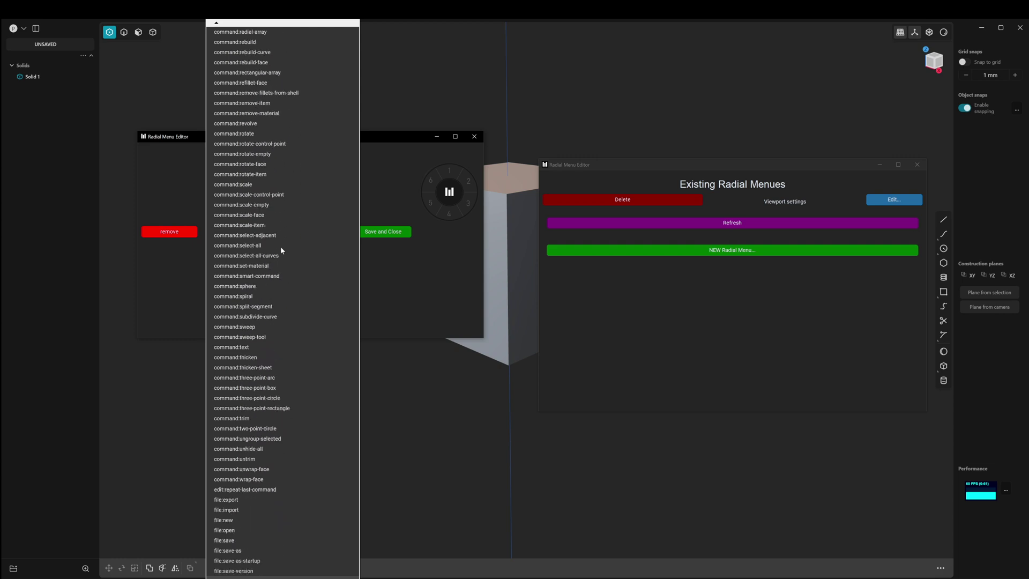
key(Down)
key(Down)
key(Up)
key(Up)
key(Up)
key(Up)
key(Up)
key(Up)
key(Up)
key(Up)
key(Up)
key(Up)
key(Up)
key(Up)
key(Up)
key(Up)
key(Up)
key(Up)
key(Up)
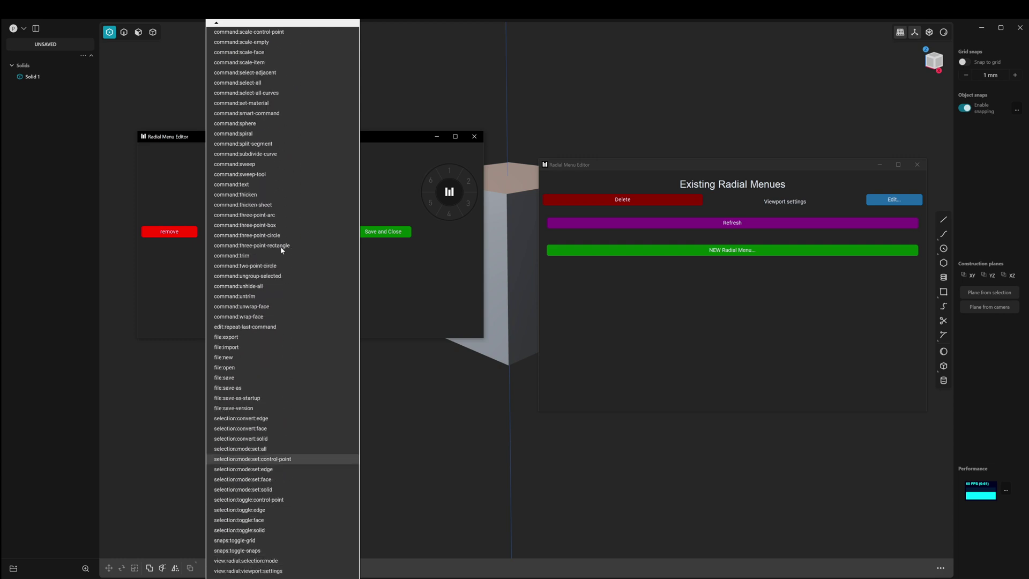
key(Up)
key(Up)
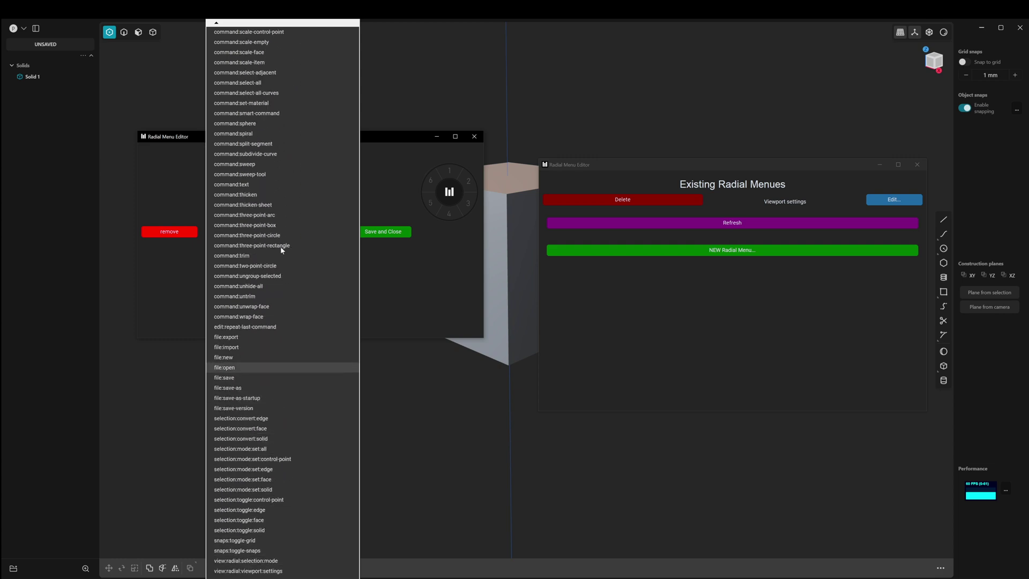
key(Escape)
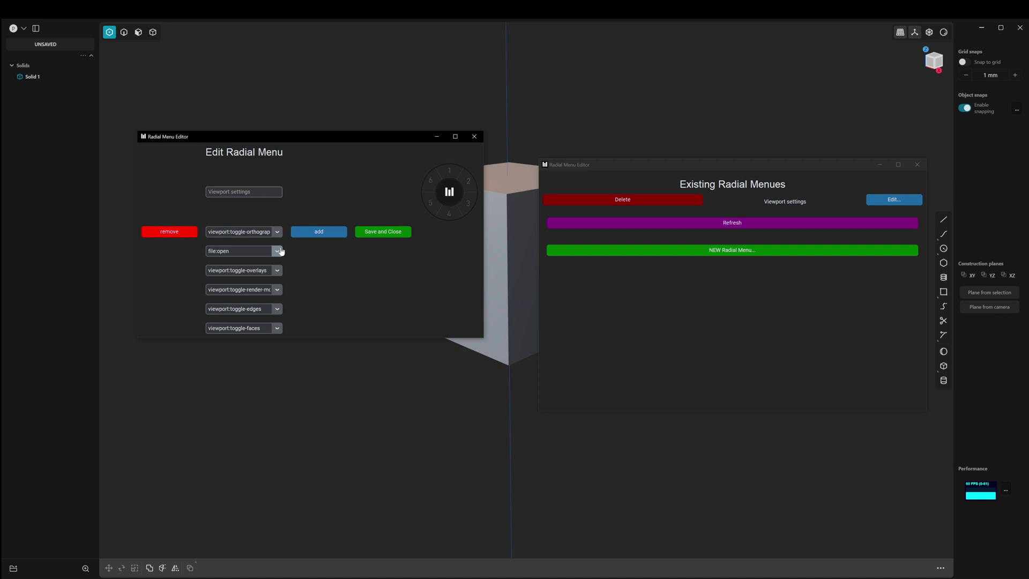
- Set the fourth render-mode slot to command:duplicate, then save and close the menu
click(277, 290)
key(Down)
key(Down)
key(Down)
key(Down)
key(Down)
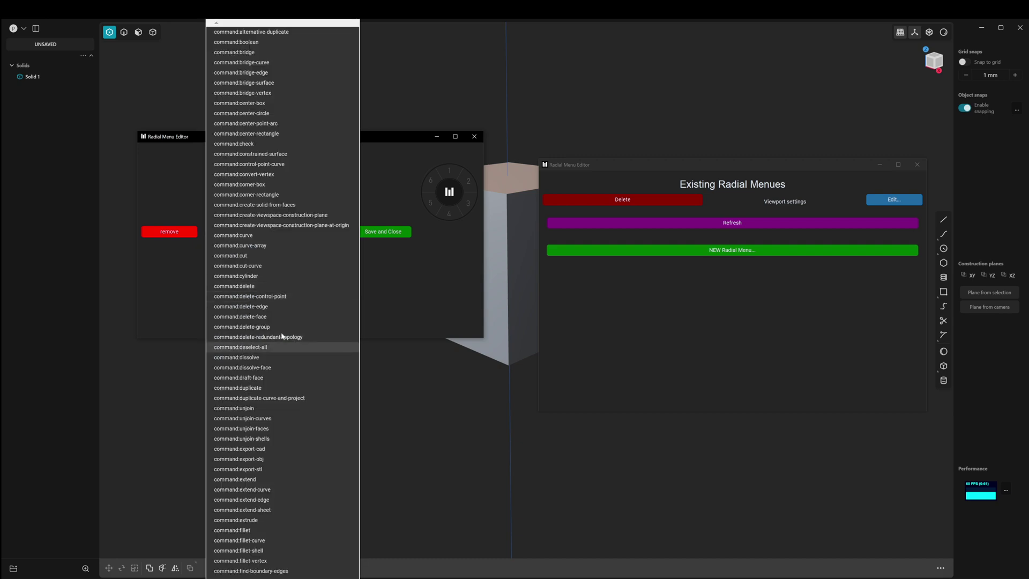
key(Return)
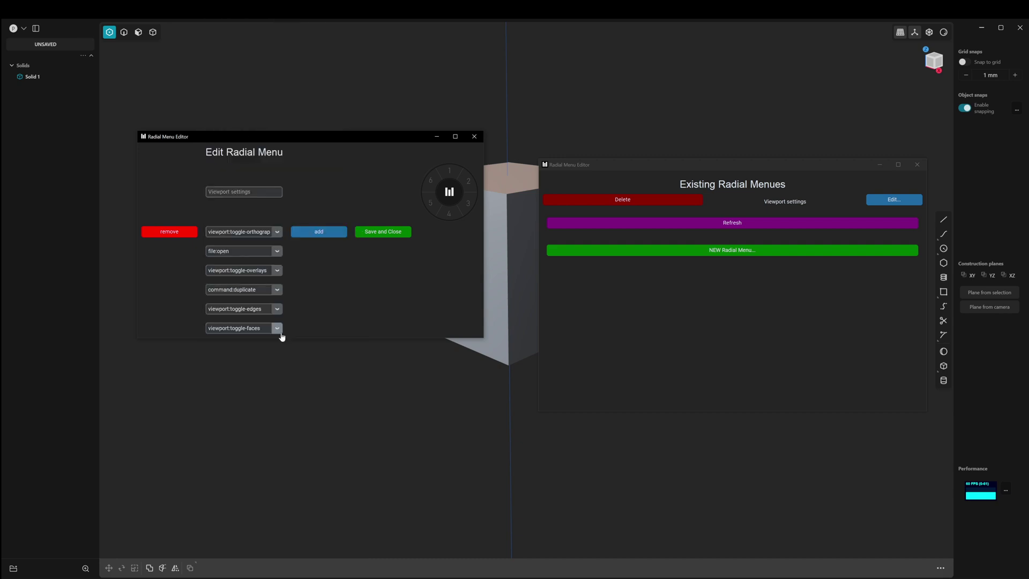
click(387, 233)
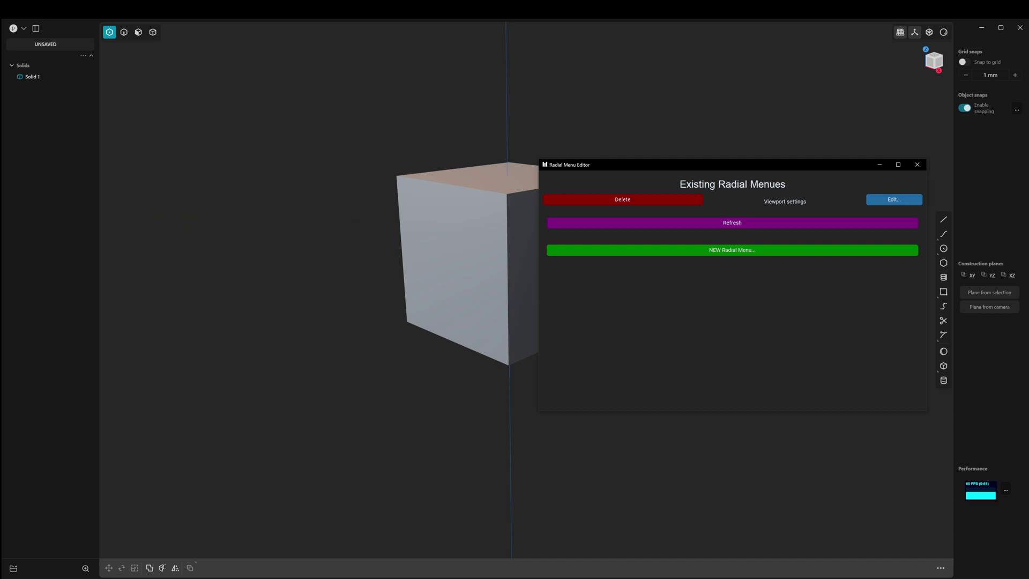
- Open viewport-settings.radial from the radials folder to read its JSON contents
mouse_move(188, 571)
click(80, 547)
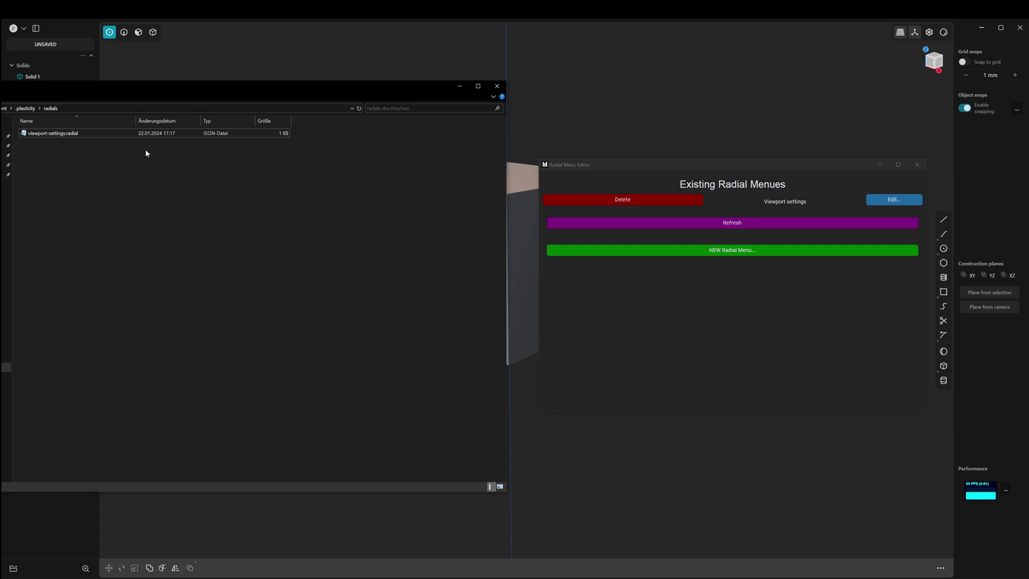
double_click(62, 134)
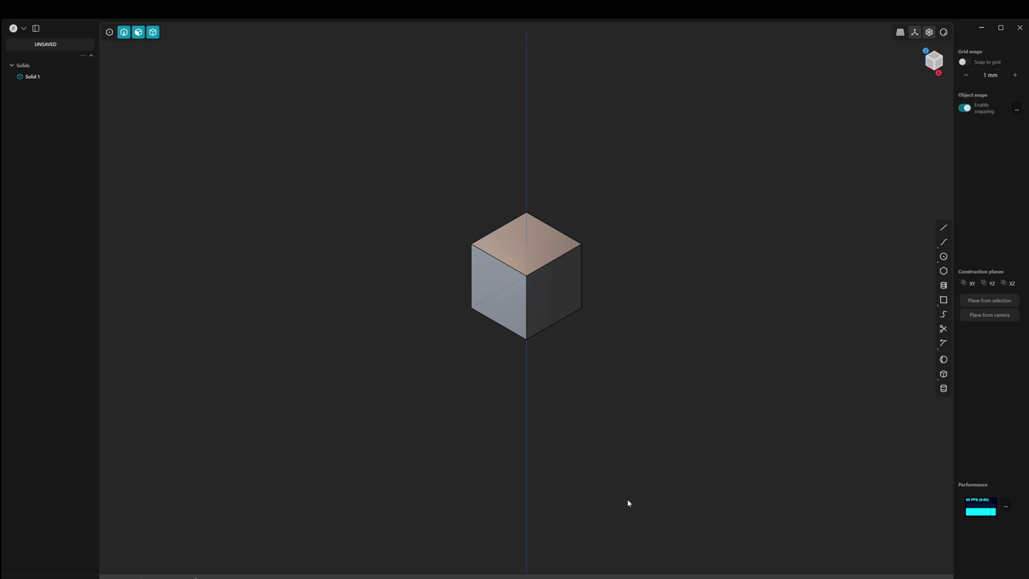
- Find 'Radial menu: Viewport-settings' in command search, then pop the radial up with Q
key(f)
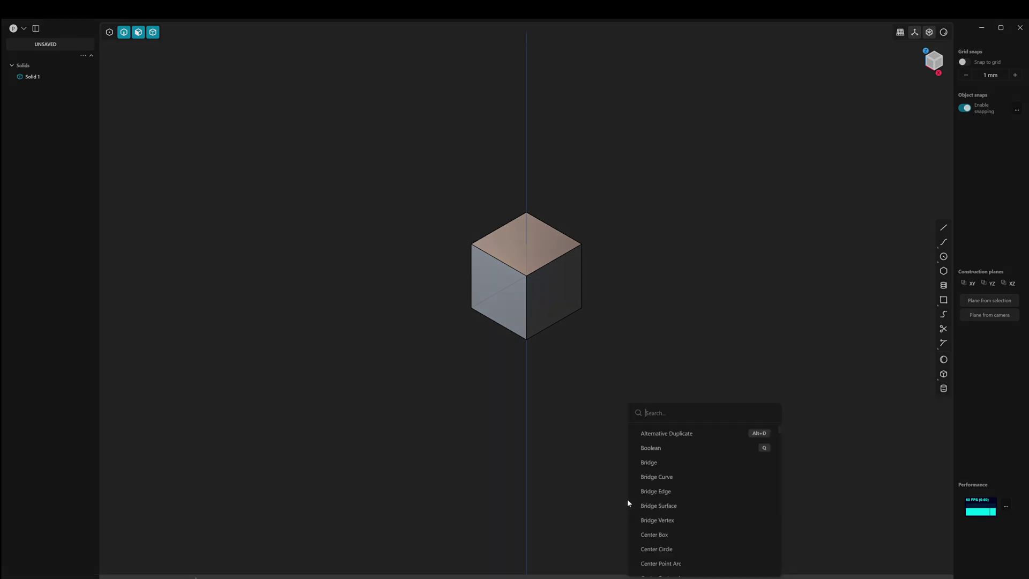
text(radial)
key(Down)
key(Down)
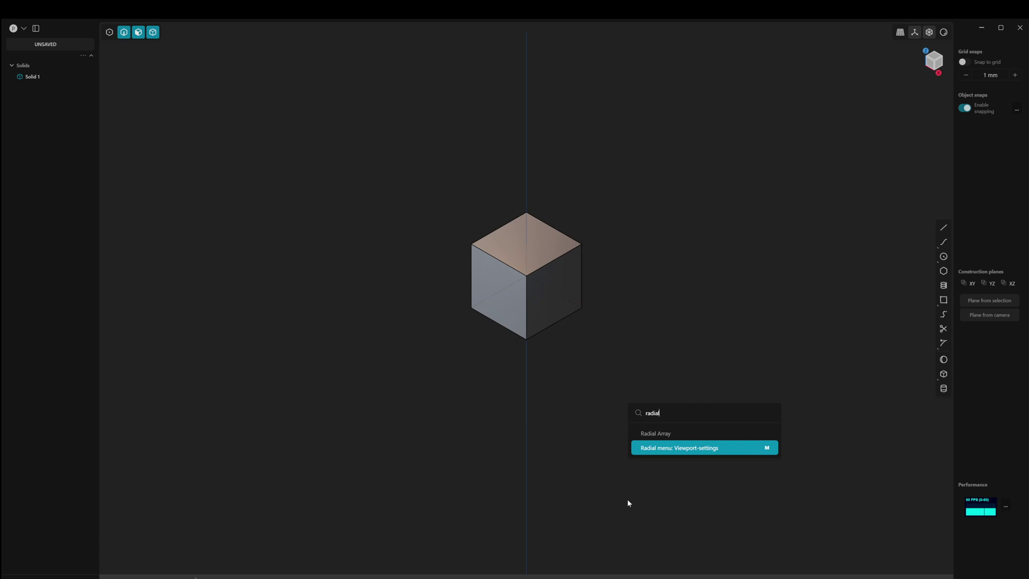
click(562, 389)
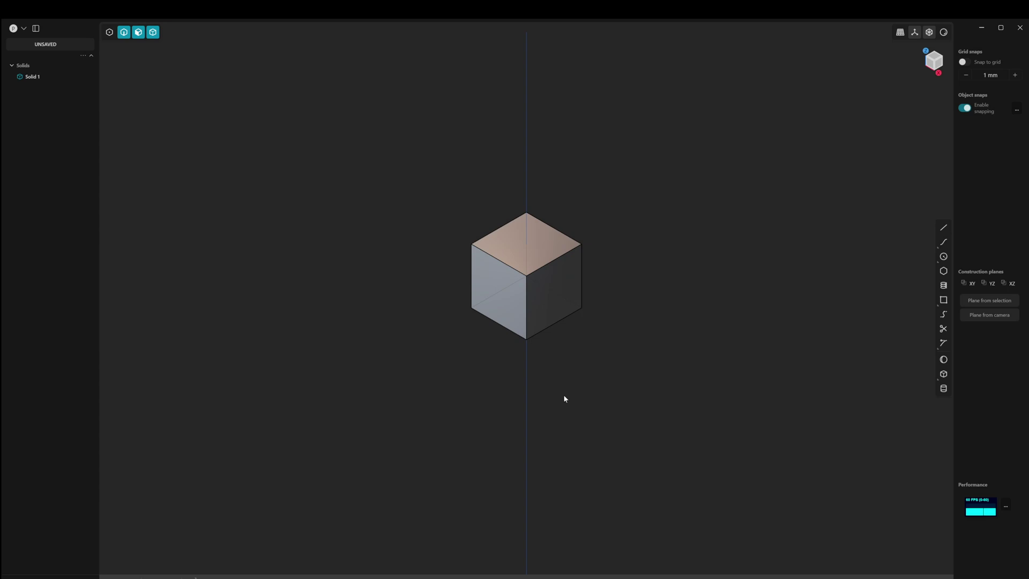
key(q)
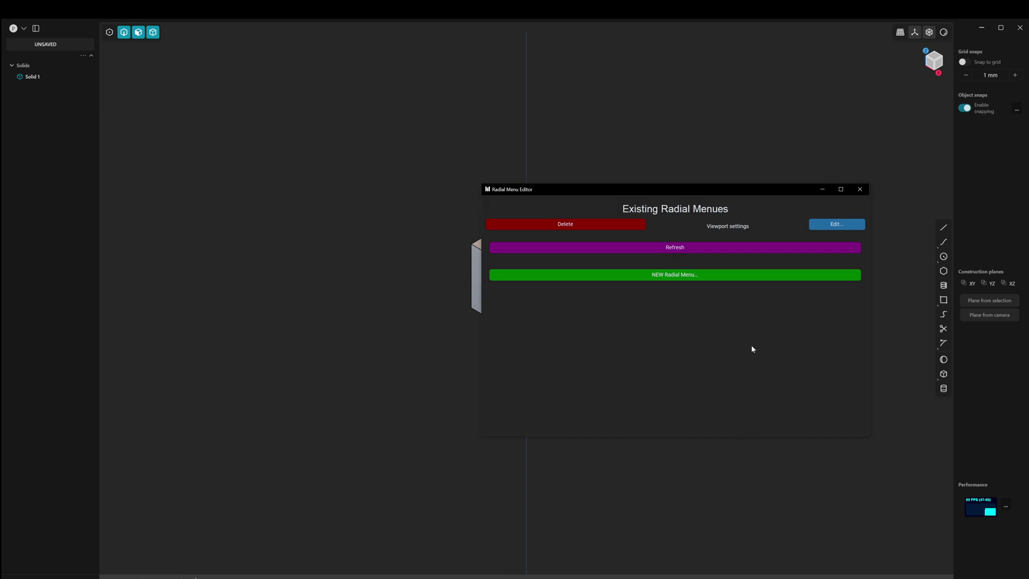
- Add command:unjoin as the Viewport settings menu's seventh entry, save, and minimize the editor
click(826, 230)
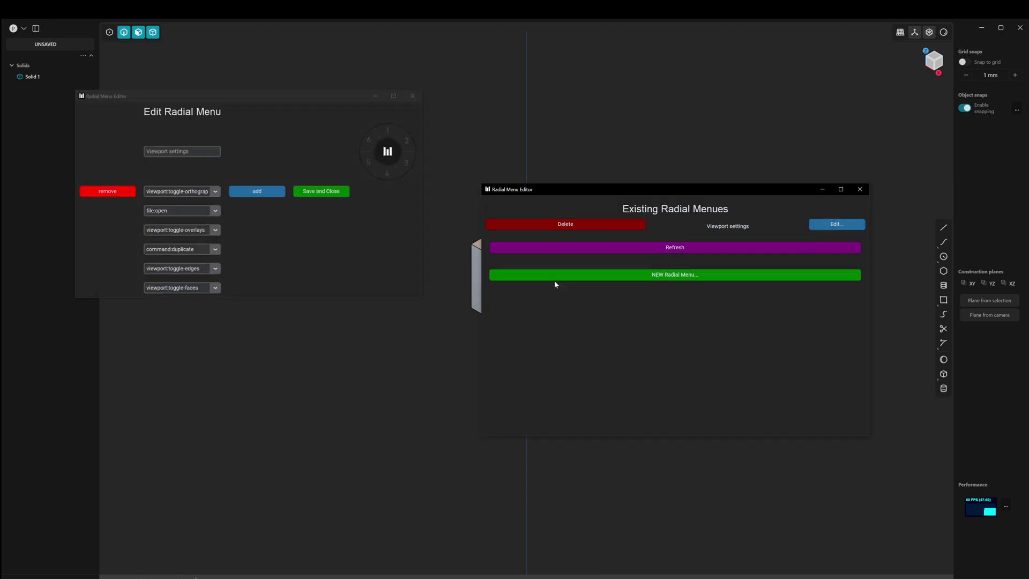
click(258, 191)
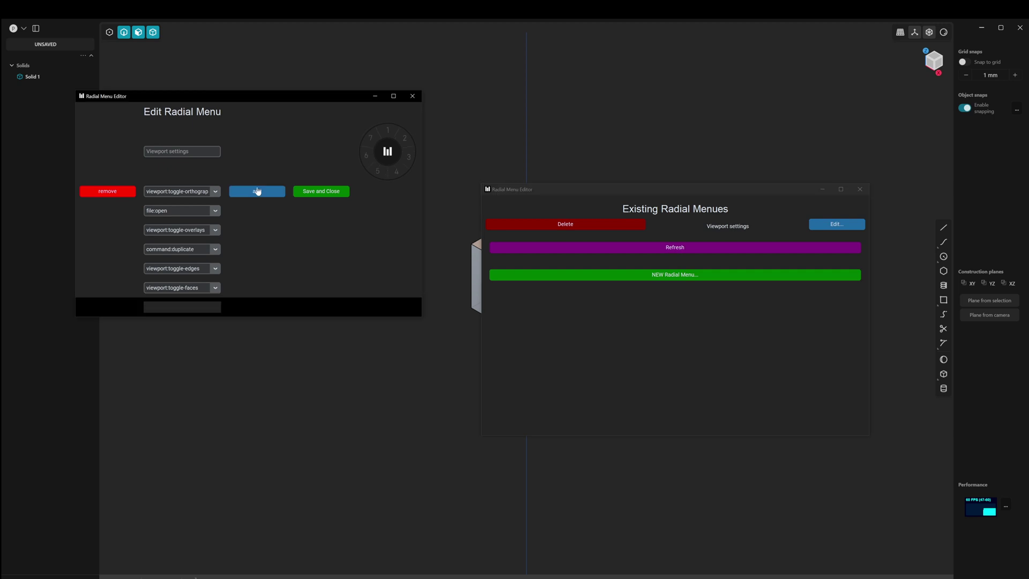
click(217, 306)
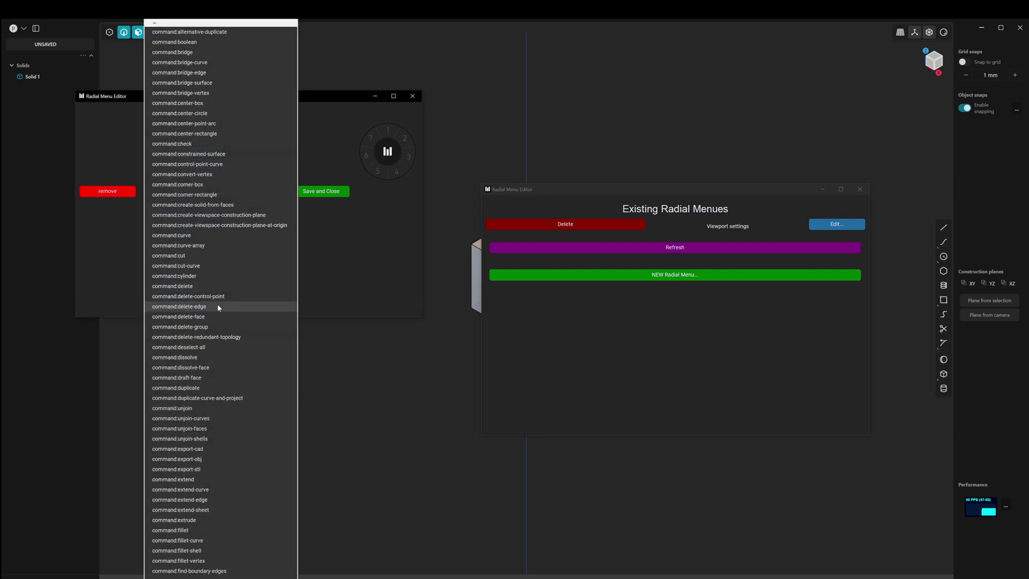
click(206, 408)
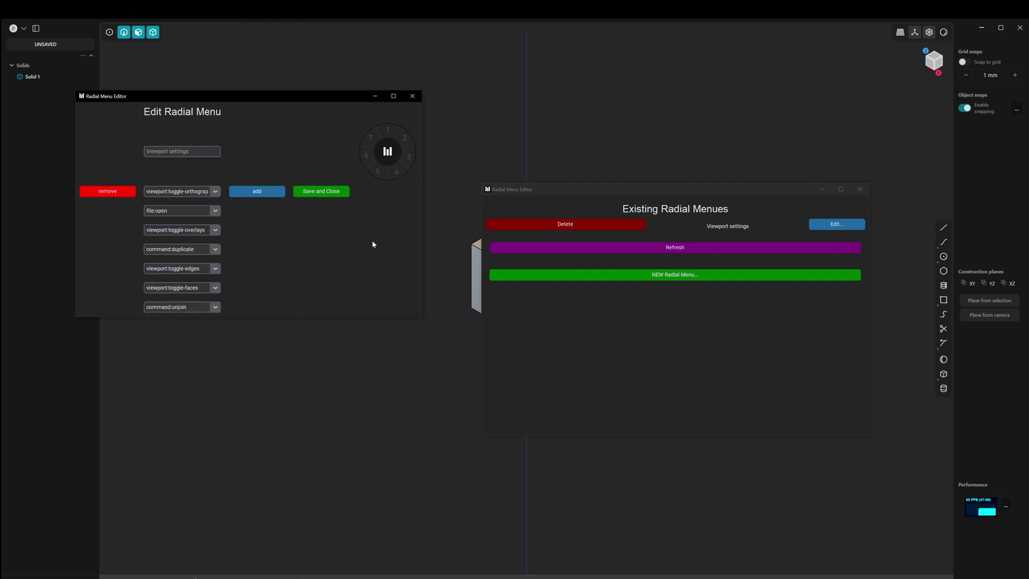
click(327, 194)
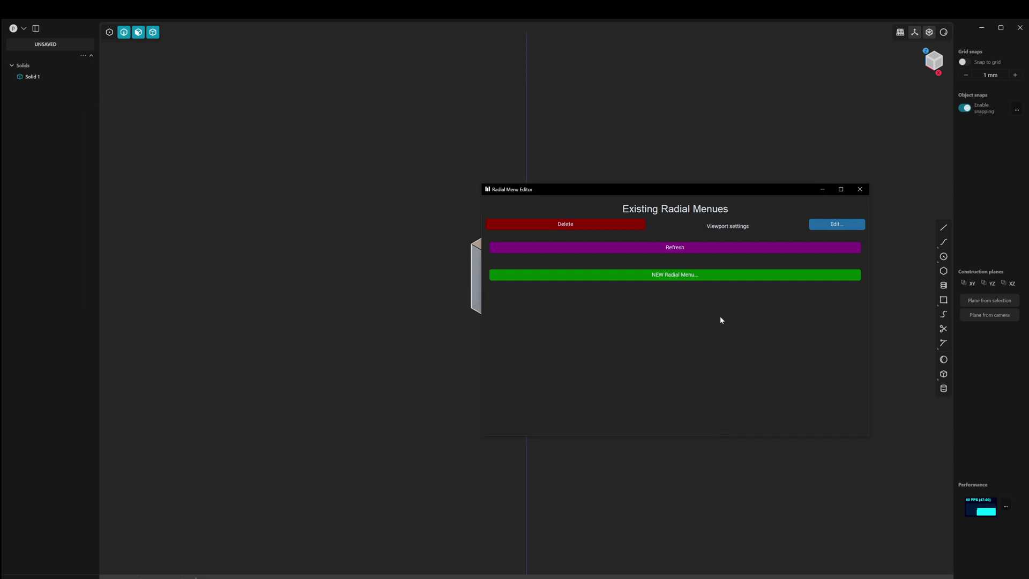
click(758, 481)
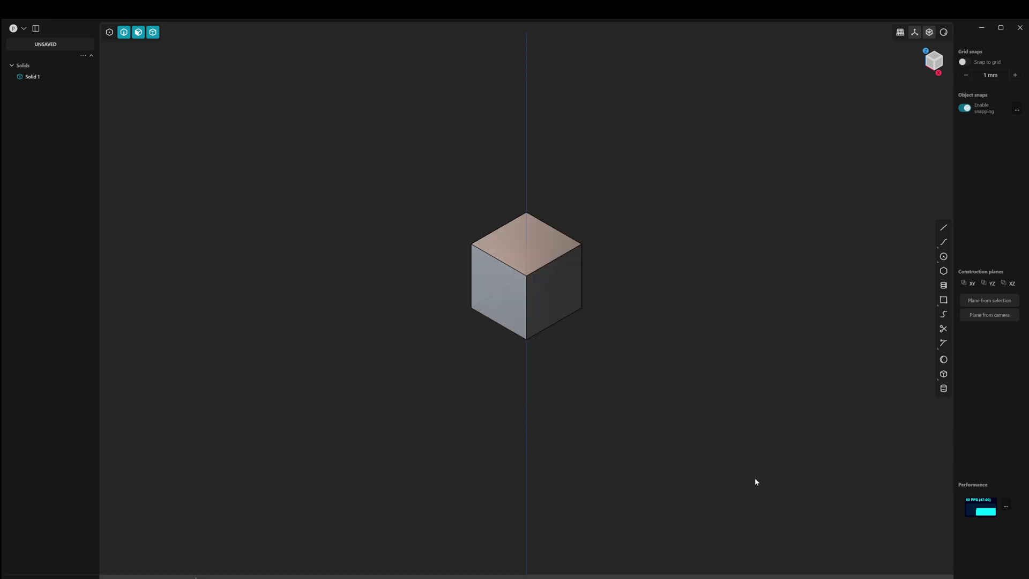
- Restart Plasticity with Ctrl+Shift+R and reopen the radial menu to confirm the new Unjoin entry
key(q)
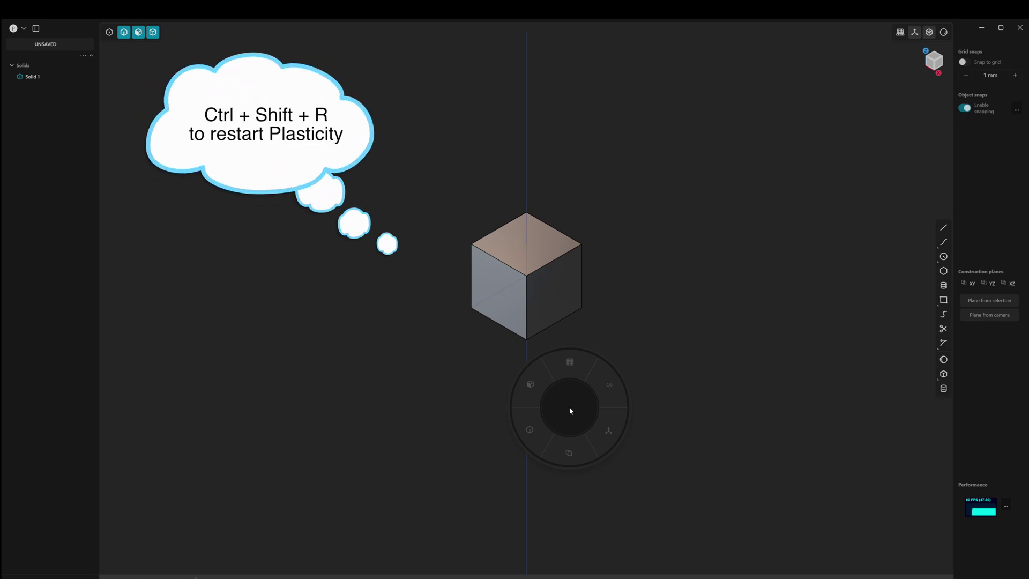
key(Escape)
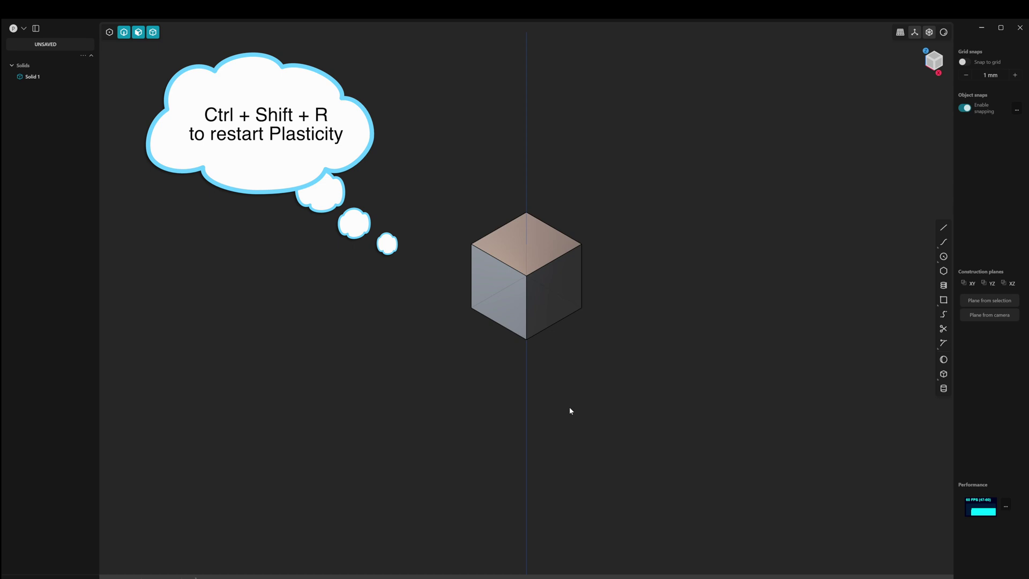
key(ctrl+shift+r)
right_click(569, 407)
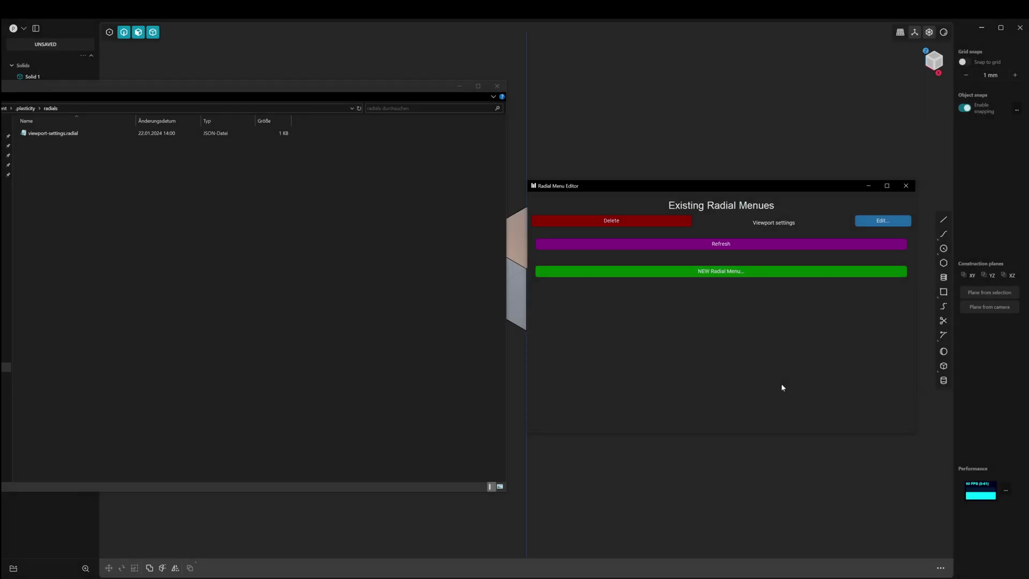
- Create a new radial menu, move its window lower, and name it 'Radial Menu: Sketch'
click(724, 276)
drag(388, 147, 391, 201)
click(252, 252)
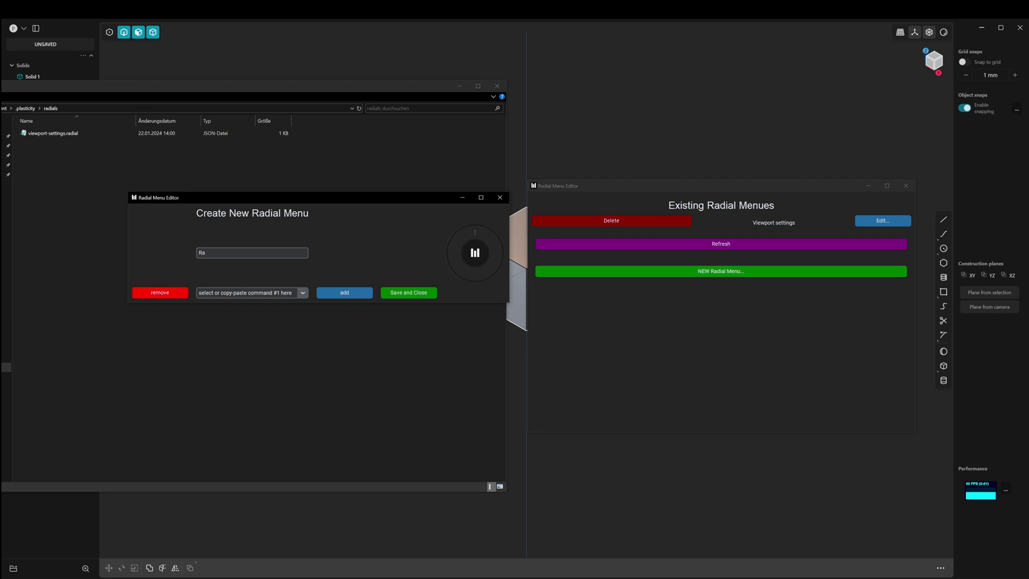
text(Radial Menu: Sketch)
- Add three more command slots and set the first two to command:trim and command:untrim
click(347, 294)
click(347, 294)
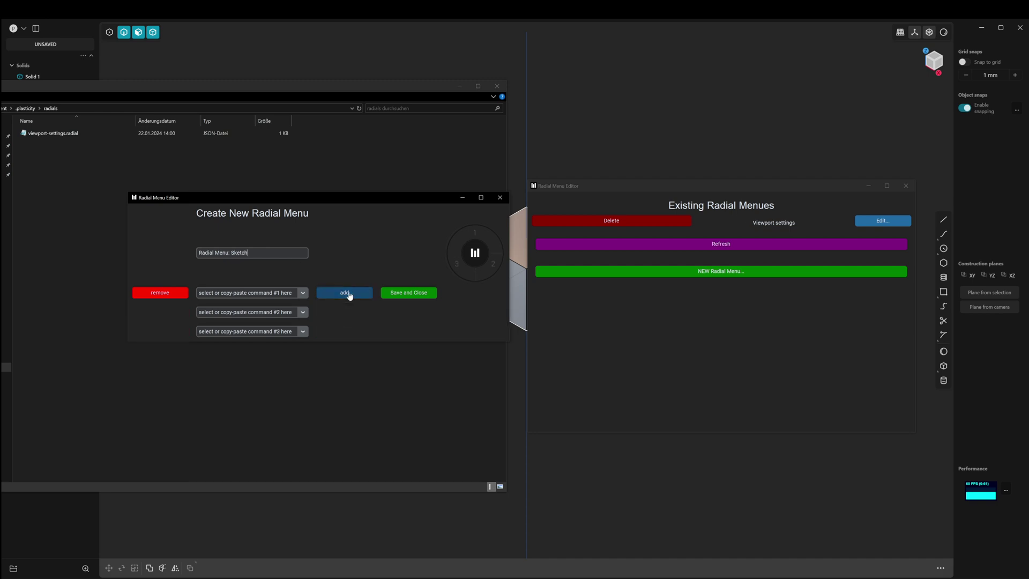
click(347, 294)
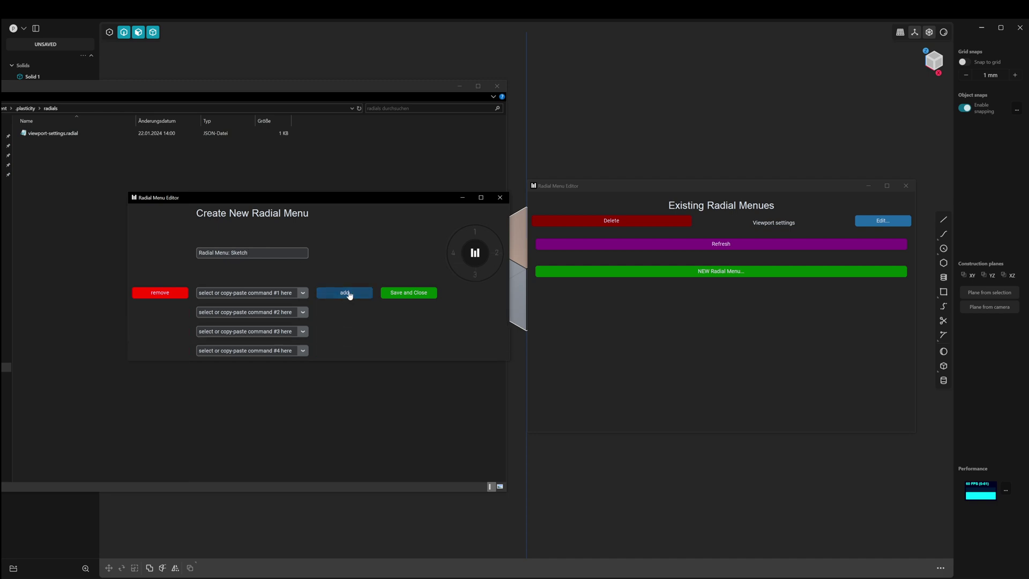
click(303, 293)
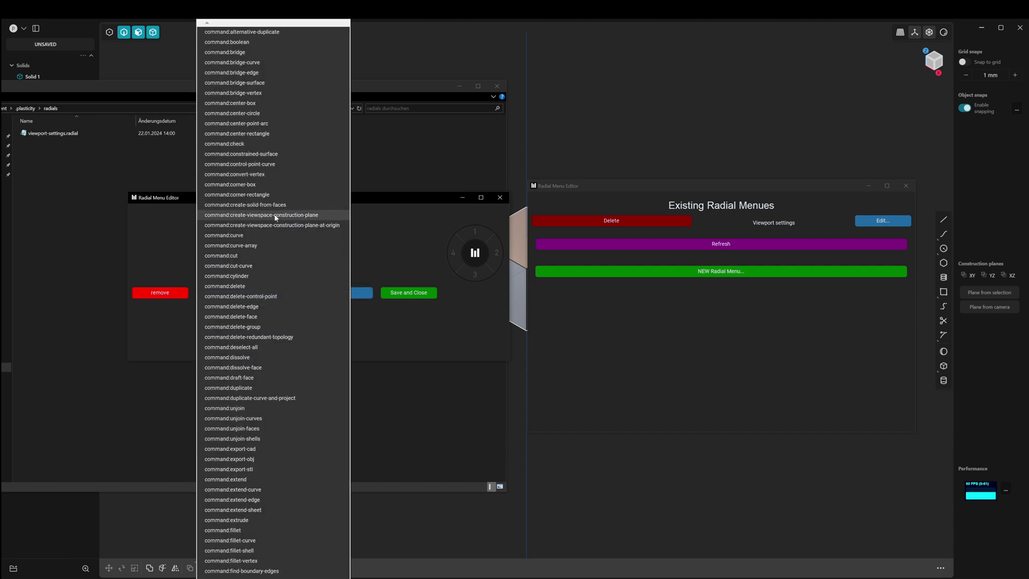
scroll(284, 113, down, 20)
key(Up)
key(Up)
key(Up)
key(Up)
key(Up)
key(Up)
key(Up)
key(Up)
key(Up)
key(Up)
key(Up)
key(Up)
key(Up)
key(Up)
key(Up)
key(Up)
key(Up)
key(Up)
key(Up)
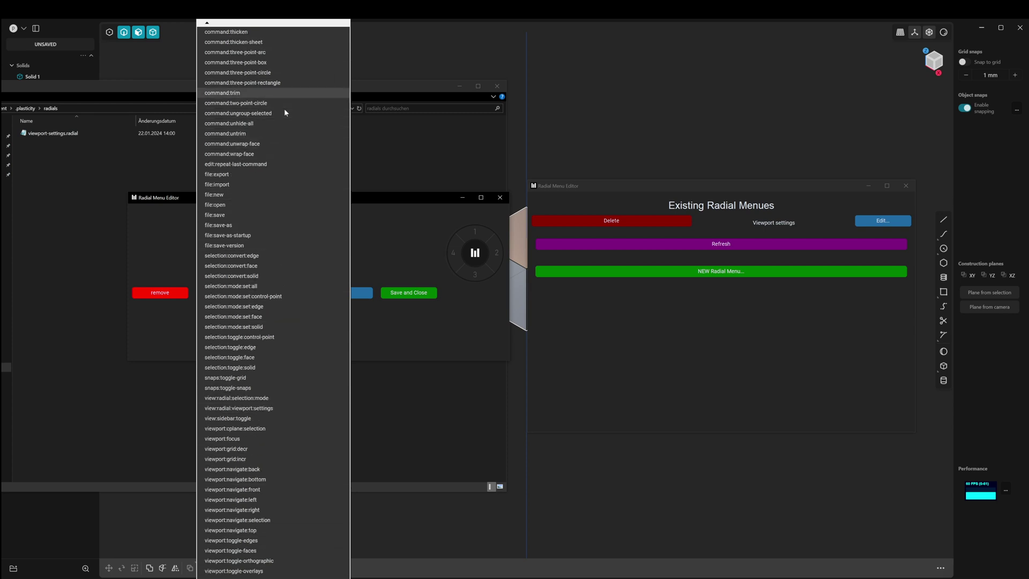
key(Return)
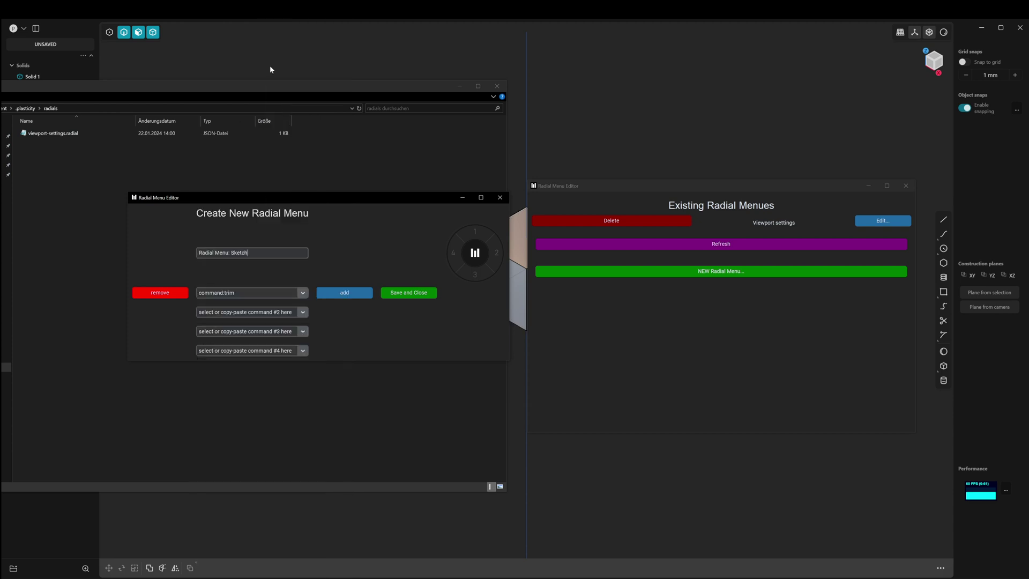
click(294, 310)
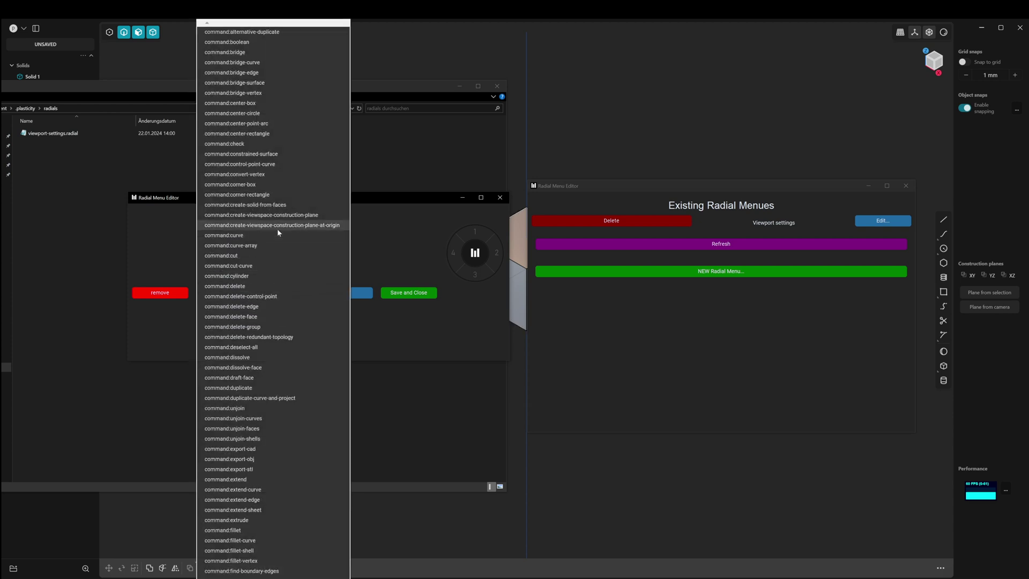
key(Up)
key(Up)
key(Up)
key(Up)
key(Up)
key(Up)
key(Up)
key(Up)
key(Up)
key(Up)
key(Up)
key(Up)
key(Up)
key(Up)
key(Up)
key(Up)
key(Up)
key(Up)
key(Up)
key(Up)
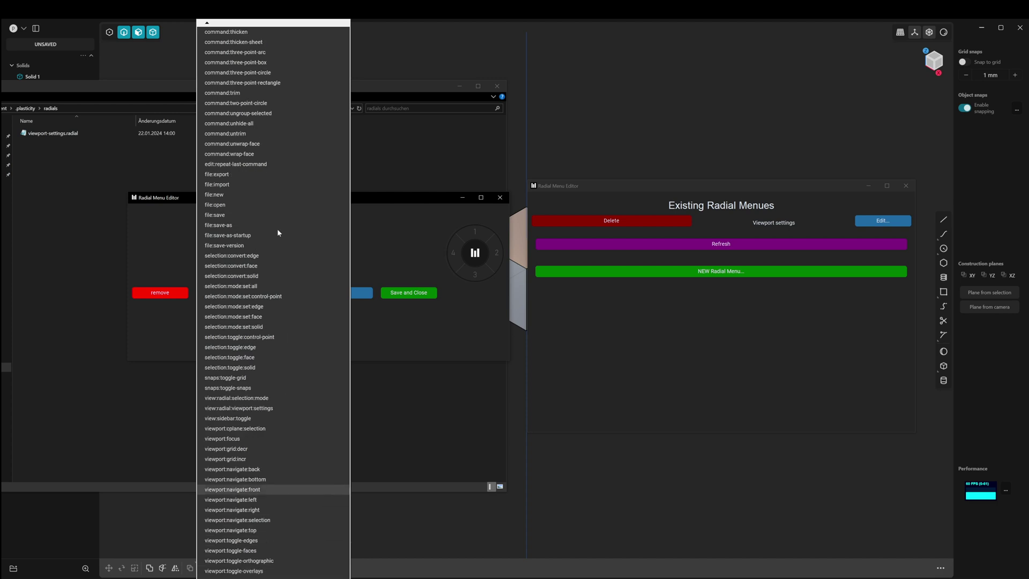
key(Up)
key(Up)
key(Up)
key(Up)
key(Up)
key(Up)
key(Up)
key(Up)
key(Up)
key(Up)
key(Up)
key(Up)
key(Up)
key(Up)
key(Up)
key(Up)
key(Up)
key(Up)
key(Up)
key(Up)
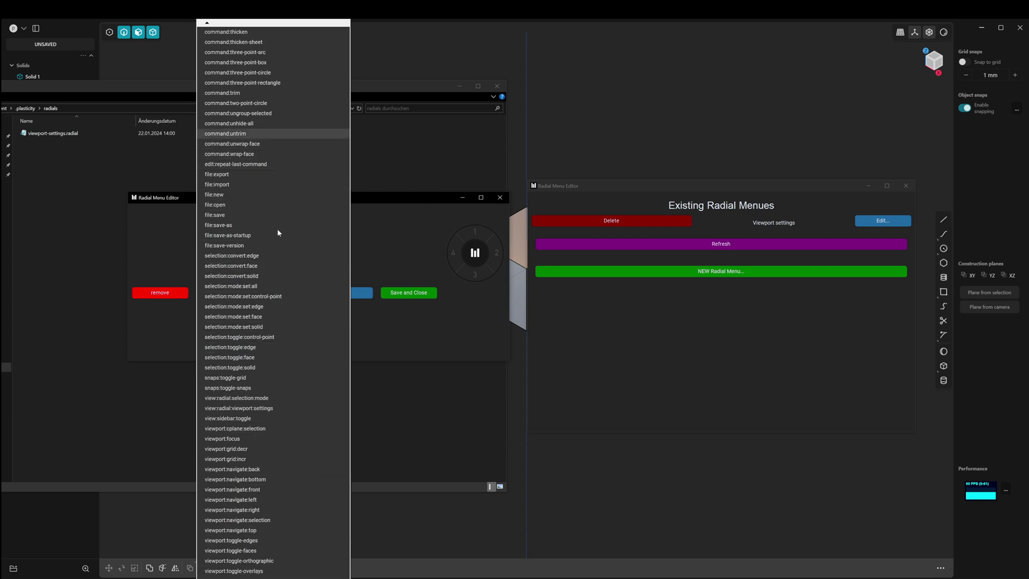
key(Return)
- Set the third command slot to command:line
click(301, 332)
click(300, 333)
click(302, 333)
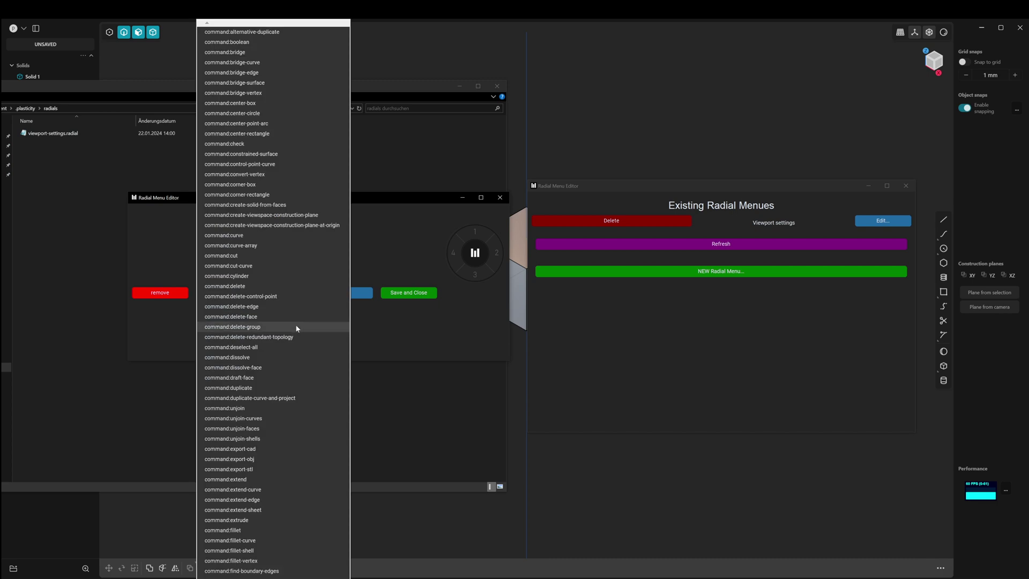
key(Down)
key(Down)
key(Down)
key(Down)
key(Down)
key(Down)
key(Down)
key(Down)
key(Down)
key(Down)
key(Down)
key(Down)
key(Down)
key(Down)
key(Down)
key(Down)
key(Down)
key(Down)
key(Down)
key(Down)
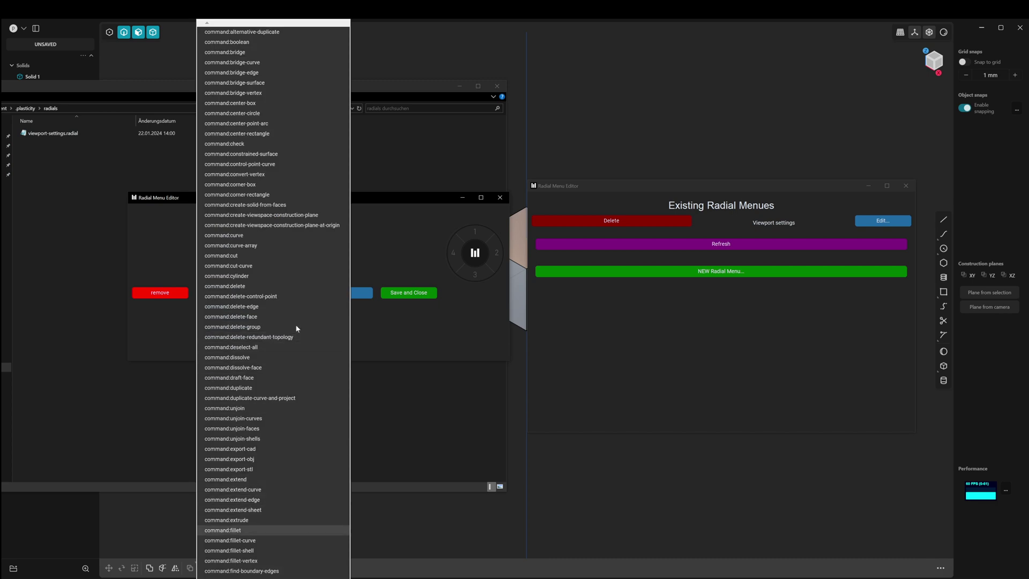
key(Down)
key(Down)
key(Down)
key(Down)
key(Down)
key(Down)
key(Down)
key(Down)
key(Down)
key(Down)
key(Down)
key(Down)
key(Down)
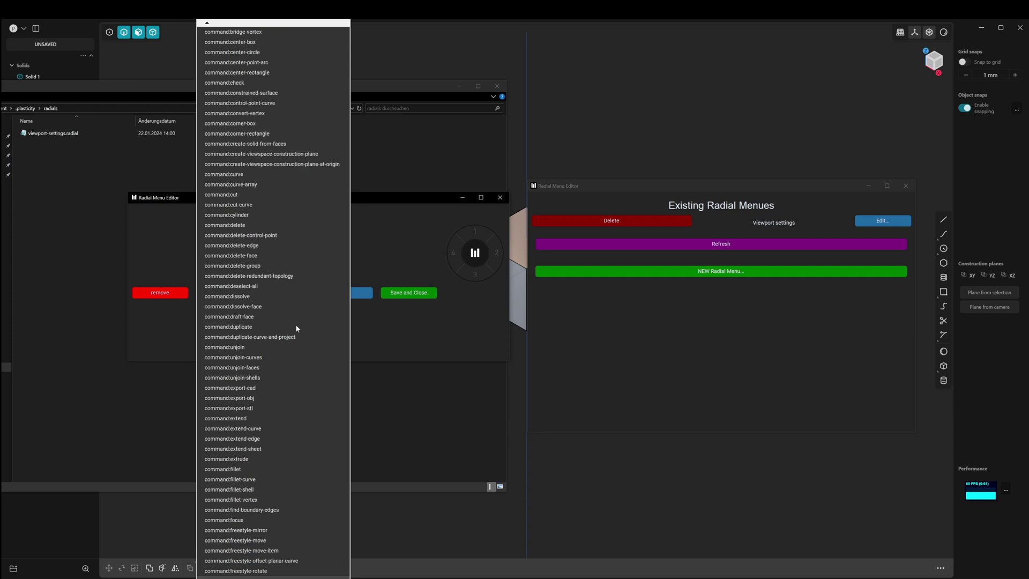
key(Down)
key(Down)
key(Down)
key(Down)
key(Down)
key(Down)
key(Down)
key(Down)
key(Down)
key(Down)
key(Down)
key(Down)
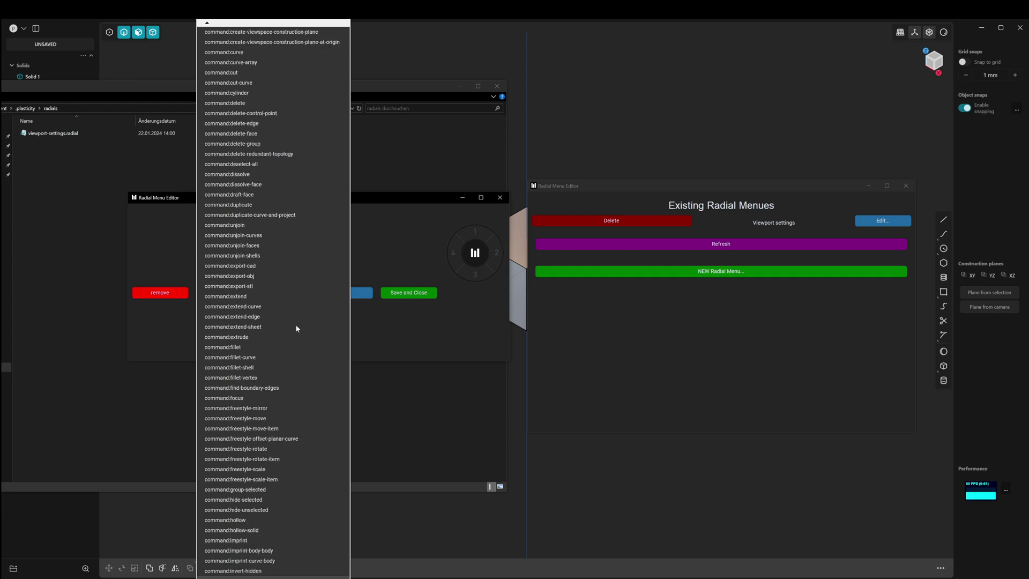
key(Down)
key(Down)
key(Down)
key(Down)
key(Down)
key(Down)
key(Up)
key(Up)
key(Up)
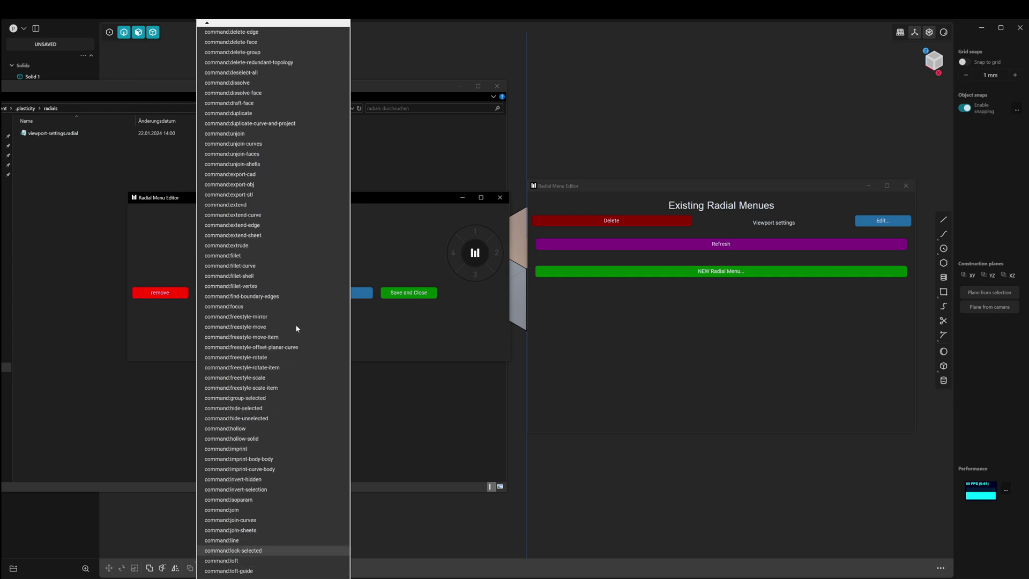
key(Return)
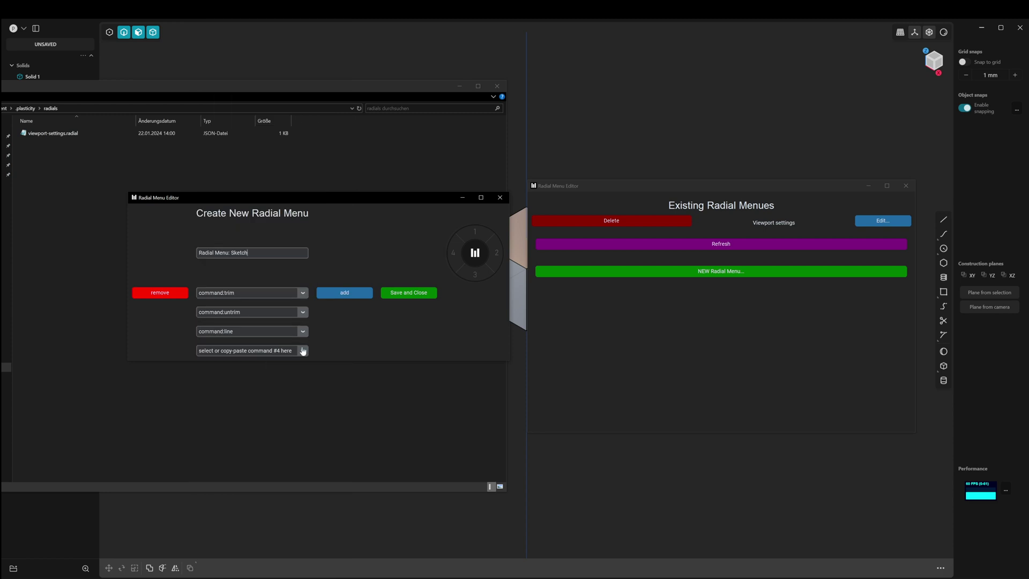
- Set the fourth slot to command:center-circle and save the Sketch menu
click(302, 347)
key(Down)
key(Down)
key(Up)
key(Up)
key(Up)
key(Up)
key(Up)
key(Up)
key(Up)
key(Up)
key(Up)
key(Up)
key(Up)
key(Up)
key(Up)
key(Up)
key(Up)
key(Up)
key(Up)
key(Up)
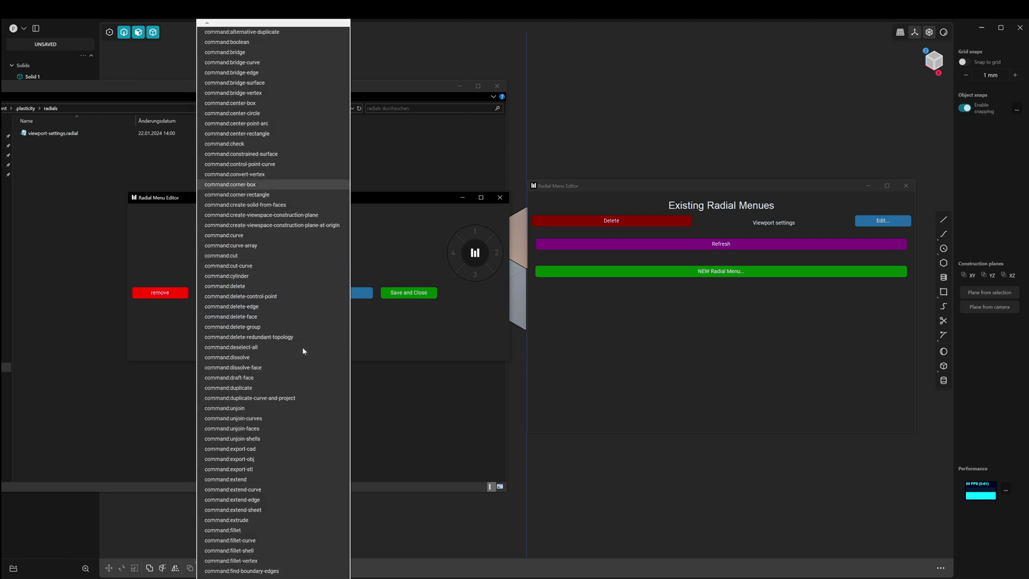
key(Up)
key(Up)
key(Up)
key(Up)
key(Up)
key(Up)
key(Up)
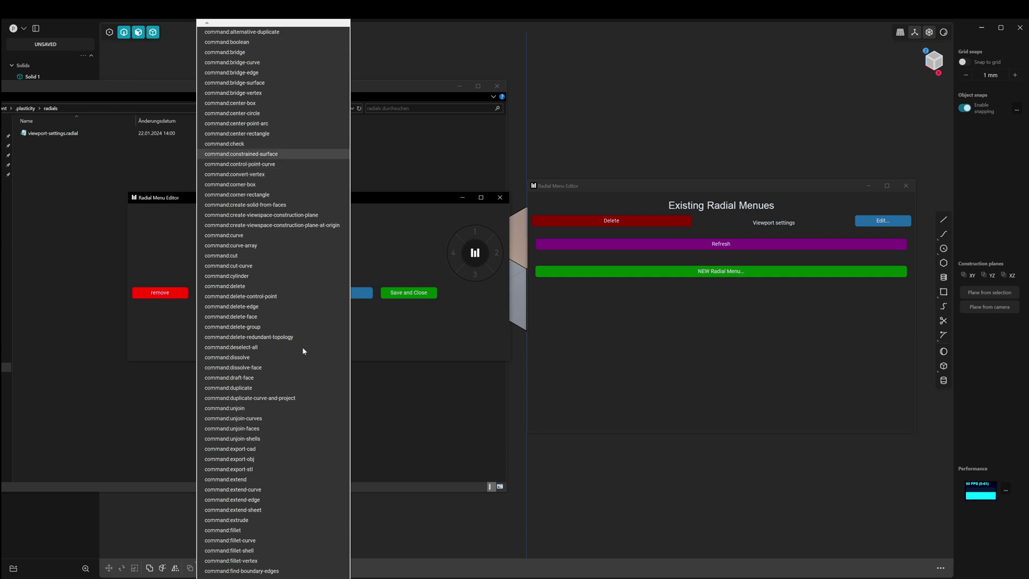
key(Down)
key(Up)
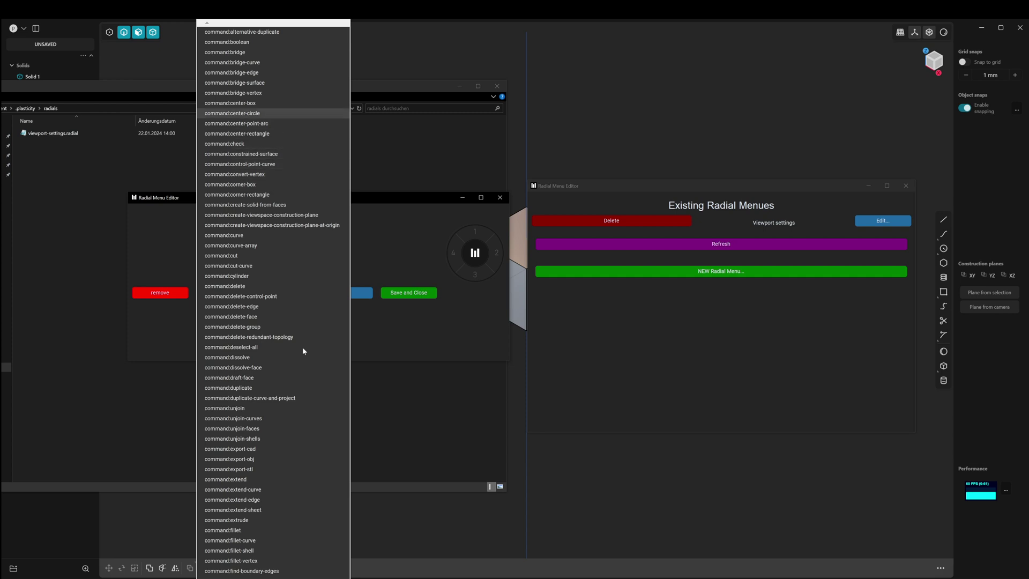
key(Return)
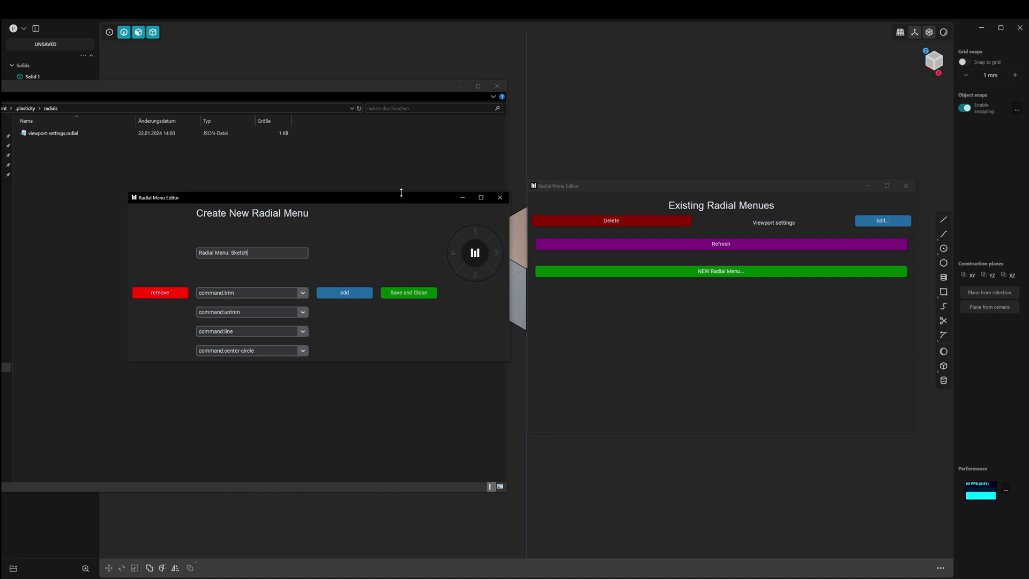
drag(408, 207, 424, 250)
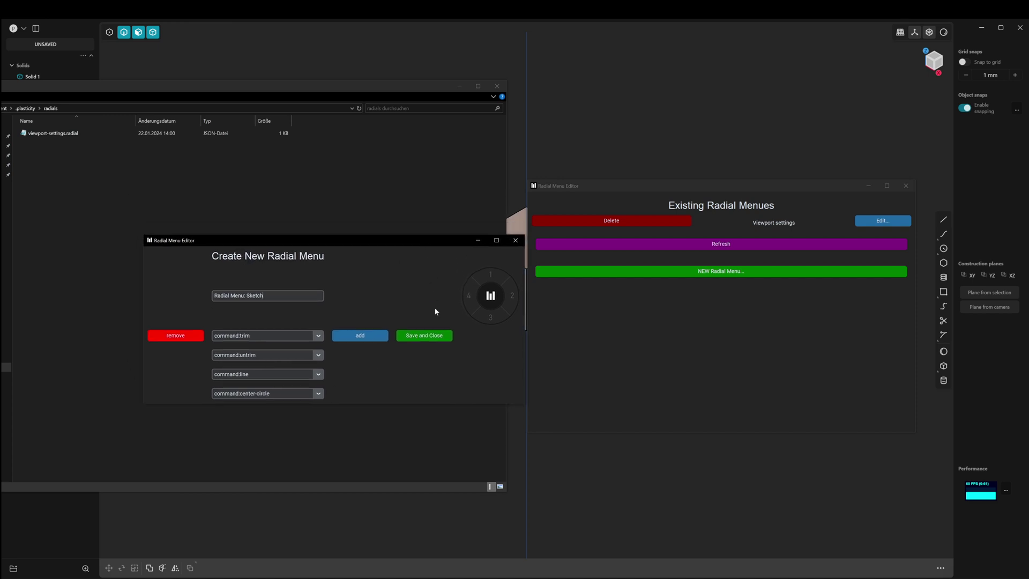
click(436, 336)
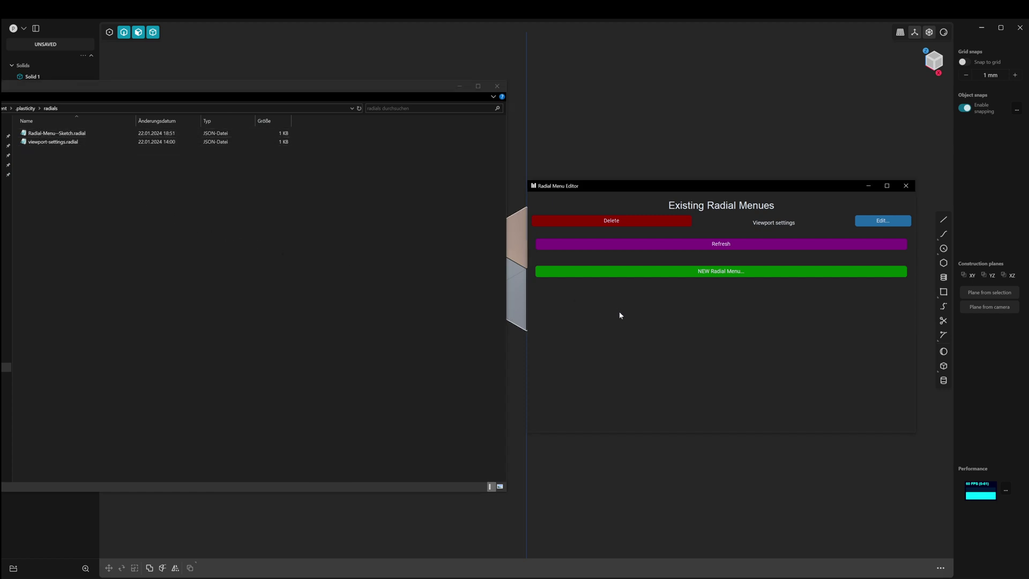
- Refresh the existing radial menus list and open Radial-Menu--Sketch for editing
click(735, 246)
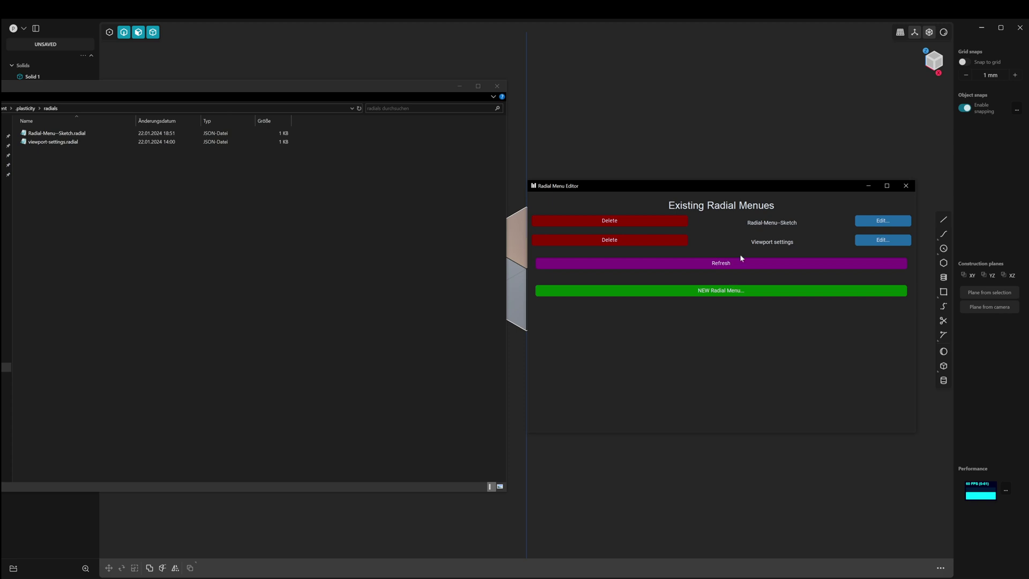
mouse_move(759, 187)
mouse_down()
mouse_move(751, 183)
mouse_move(756, 190)
mouse_up()
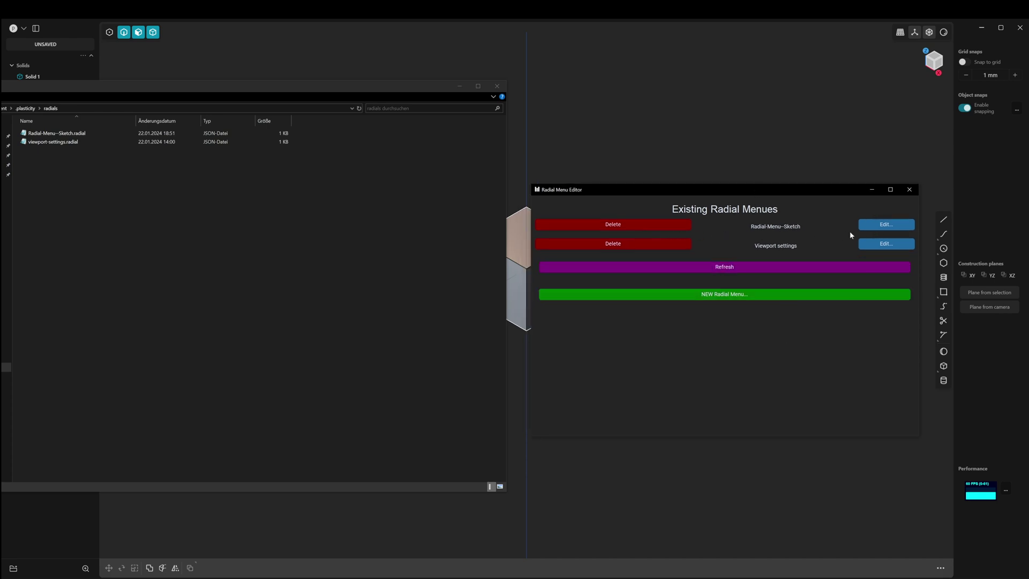
click(871, 226)
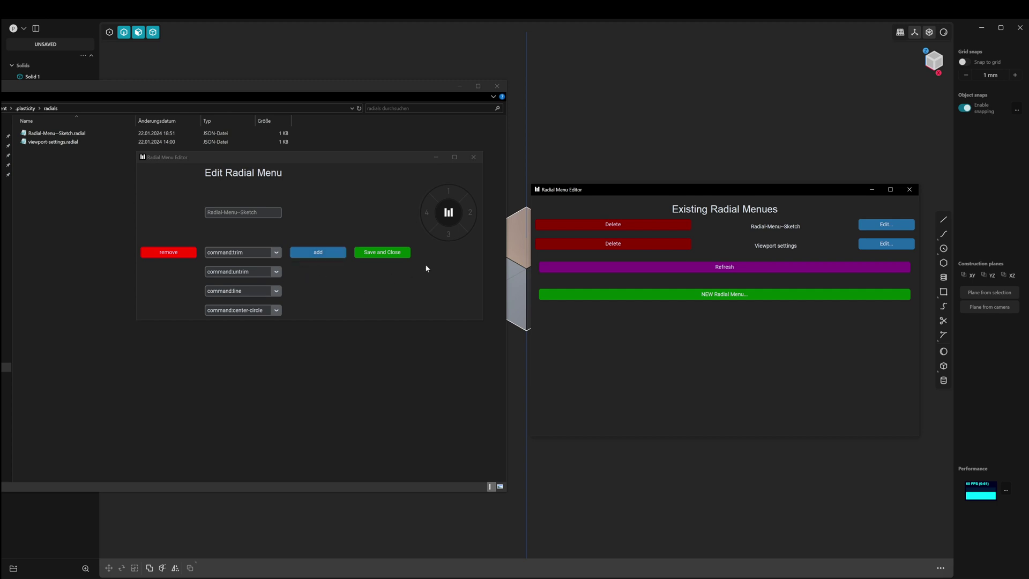
- Add command:center-box as a fifth slot in the Sketch menu and save it
click(328, 254)
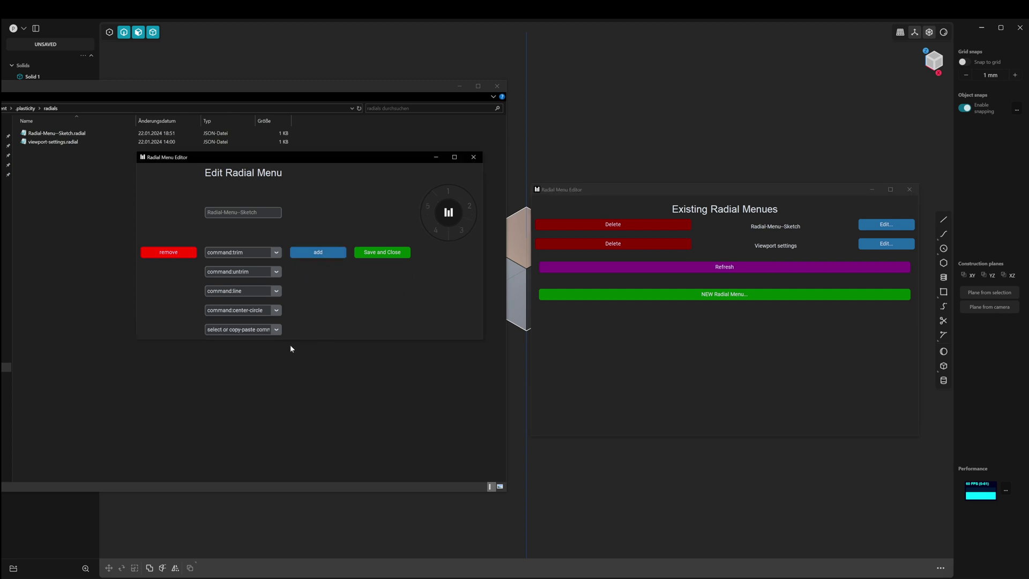
click(275, 330)
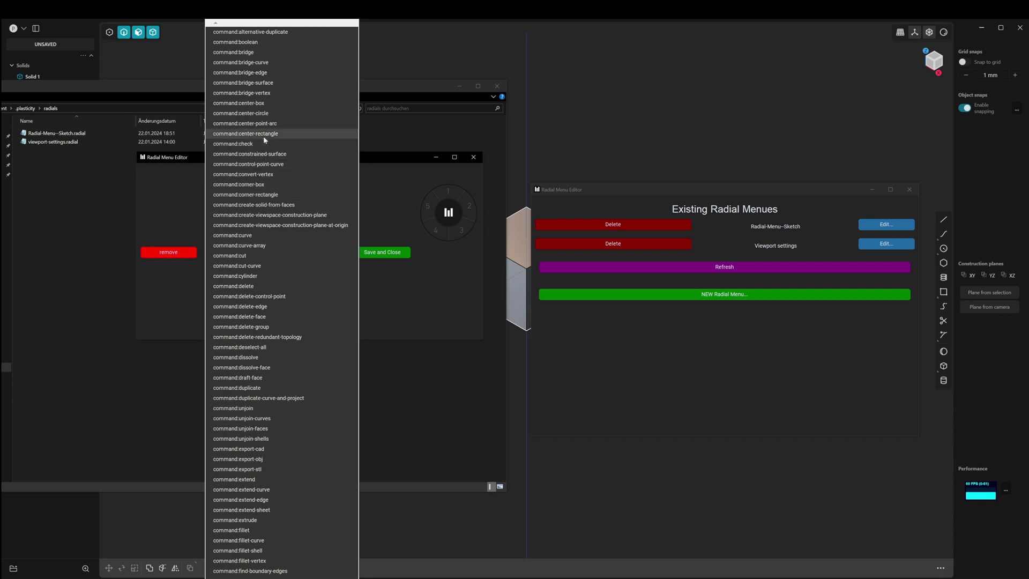
click(268, 105)
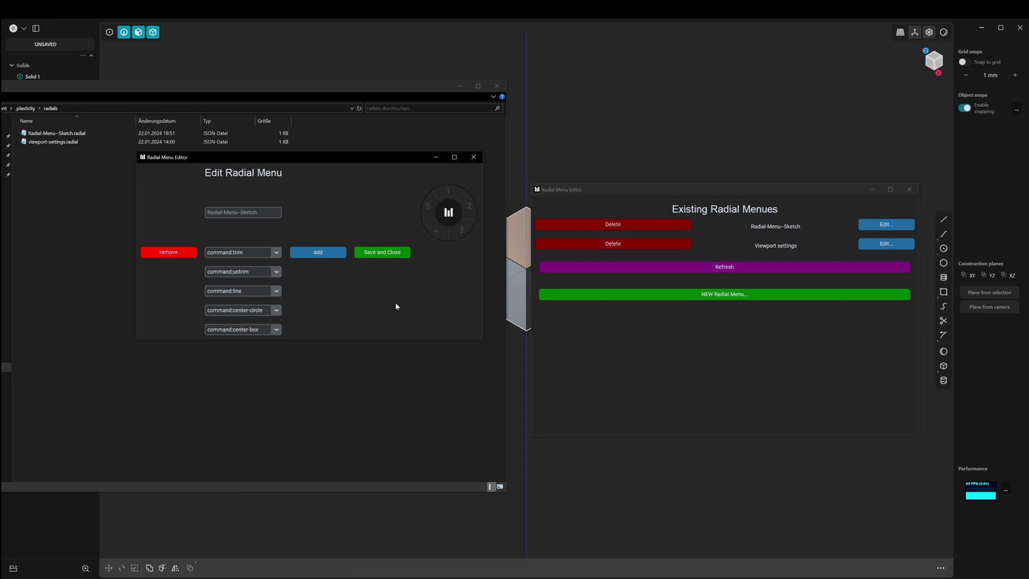
click(393, 255)
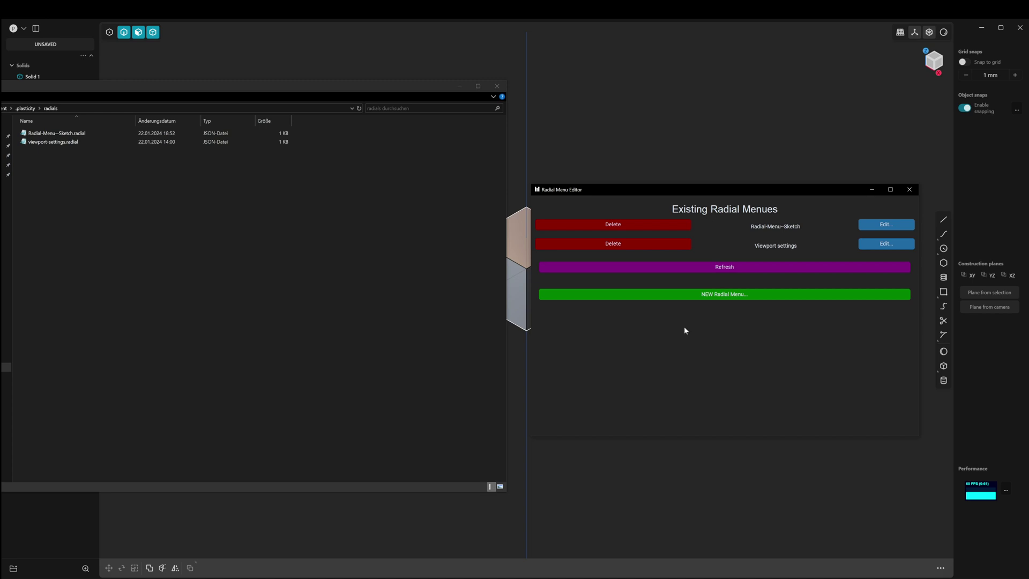
click(664, 155)
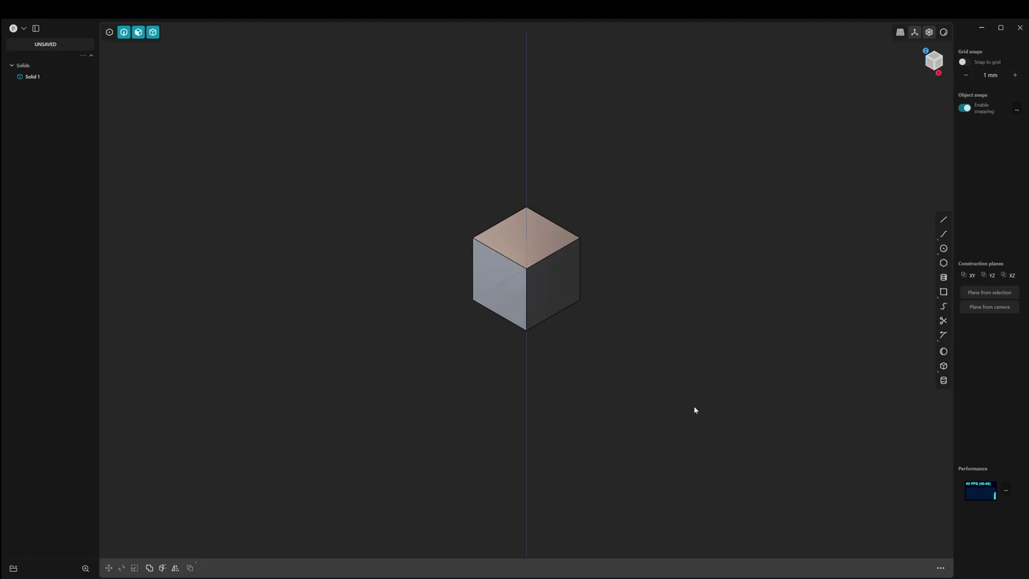
- Assign the S shortcut to Radial menu: Radial-Menu--Sketch and test it in the viewport
key(f)
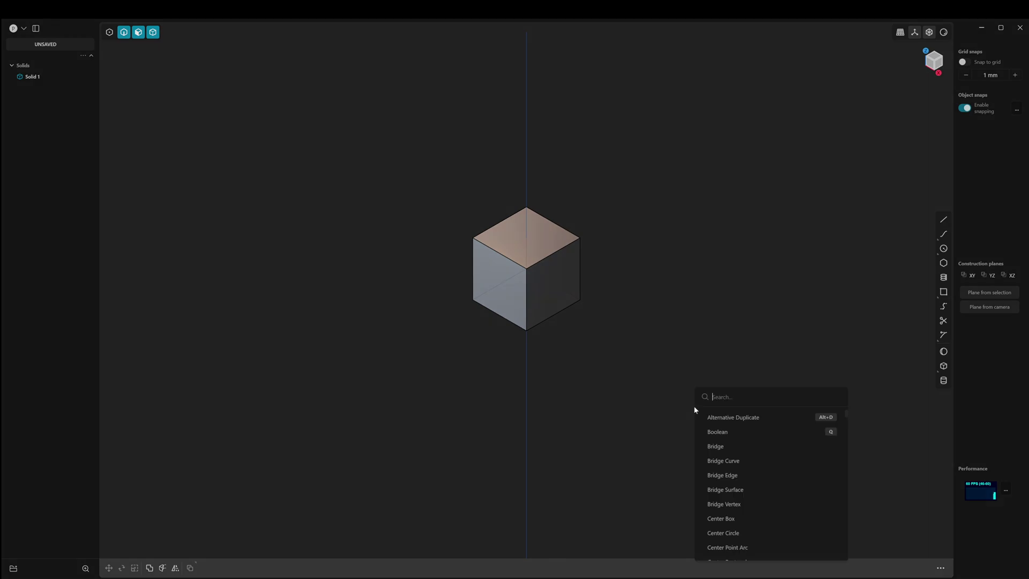
text(radial)
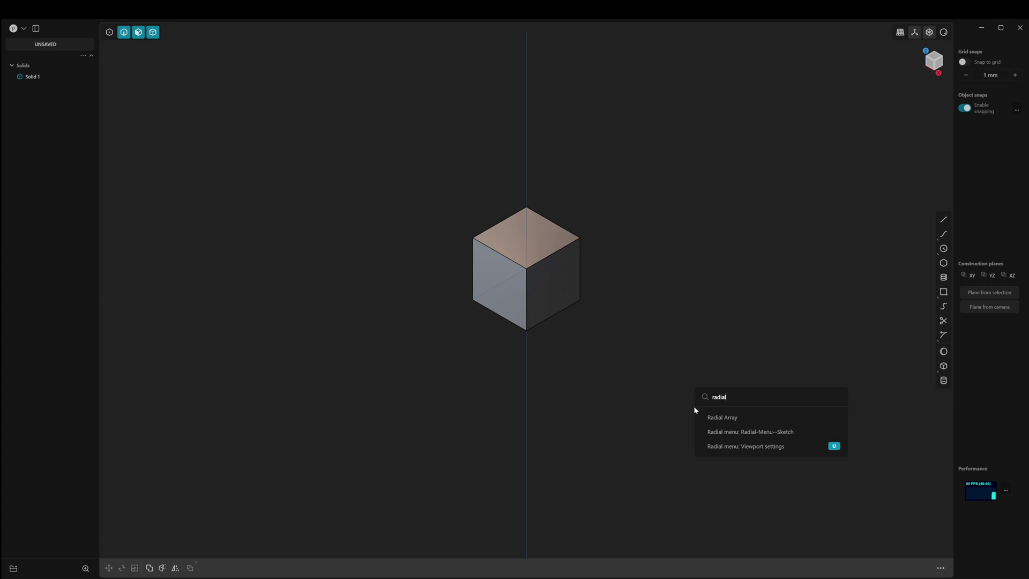
right_click(764, 436)
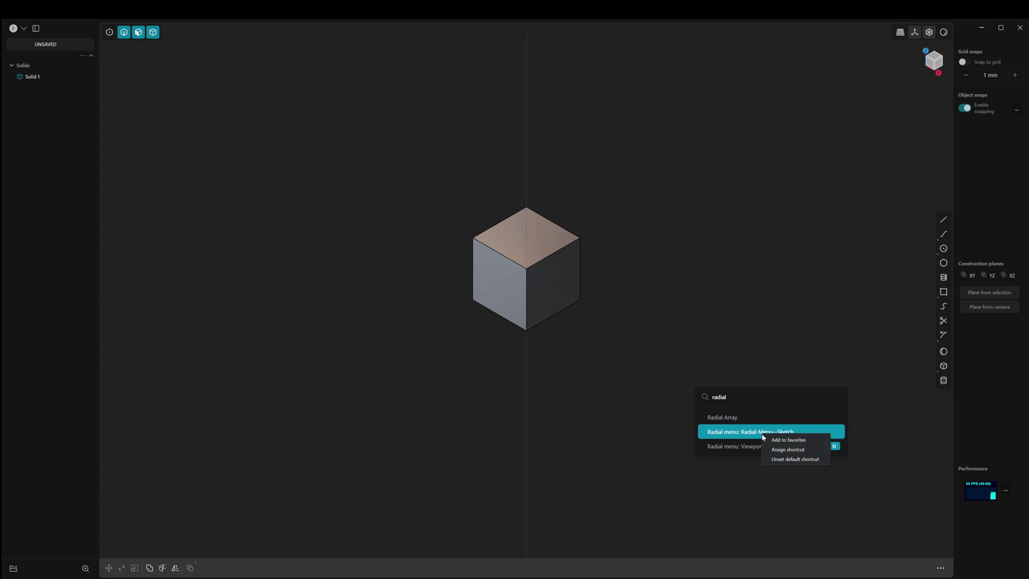
click(805, 451)
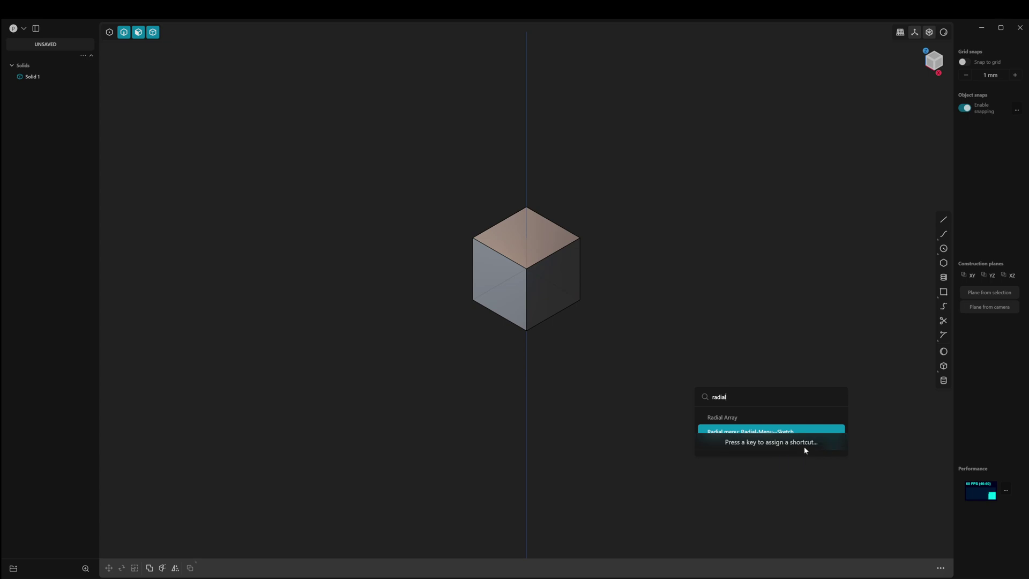
key(s)
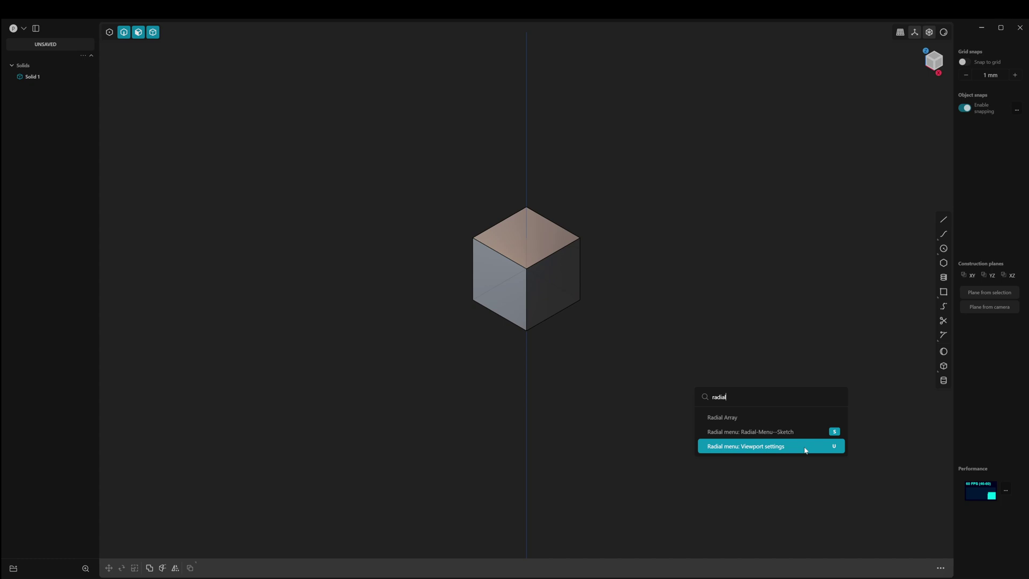
key(Escape)
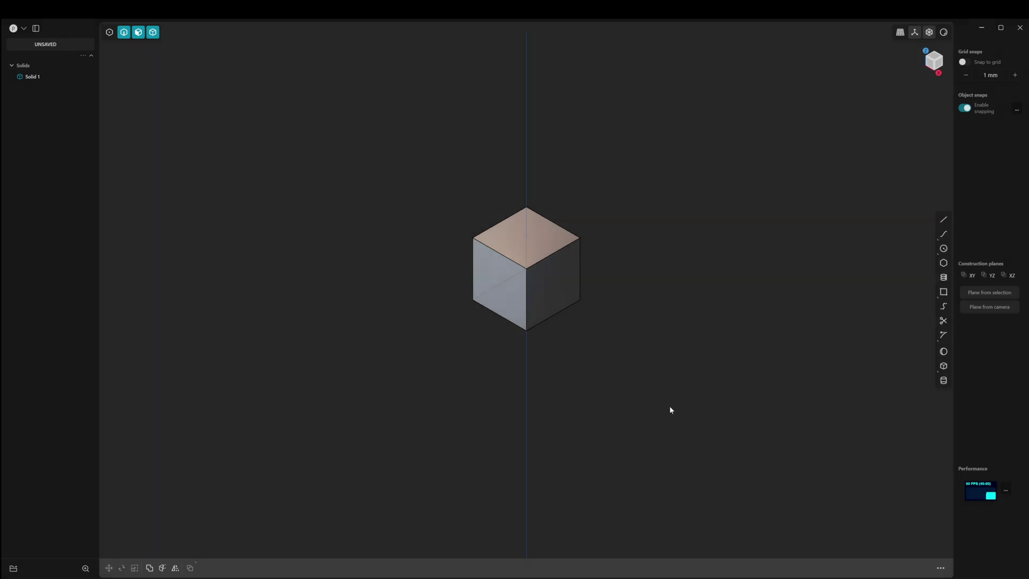
key(s)
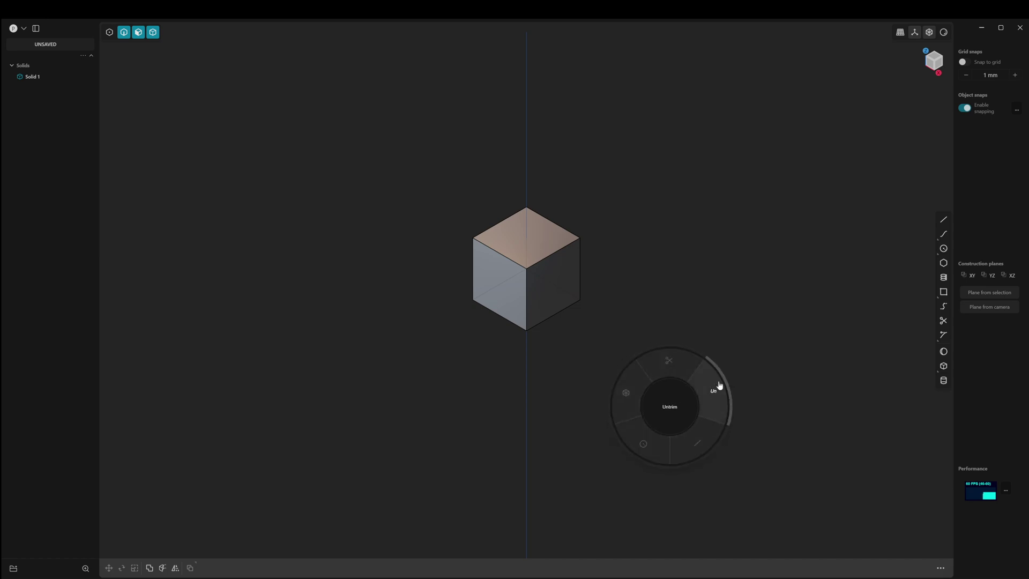
- Switch to Front view and draw a center circle from the Sketch radial menu
click(779, 314)
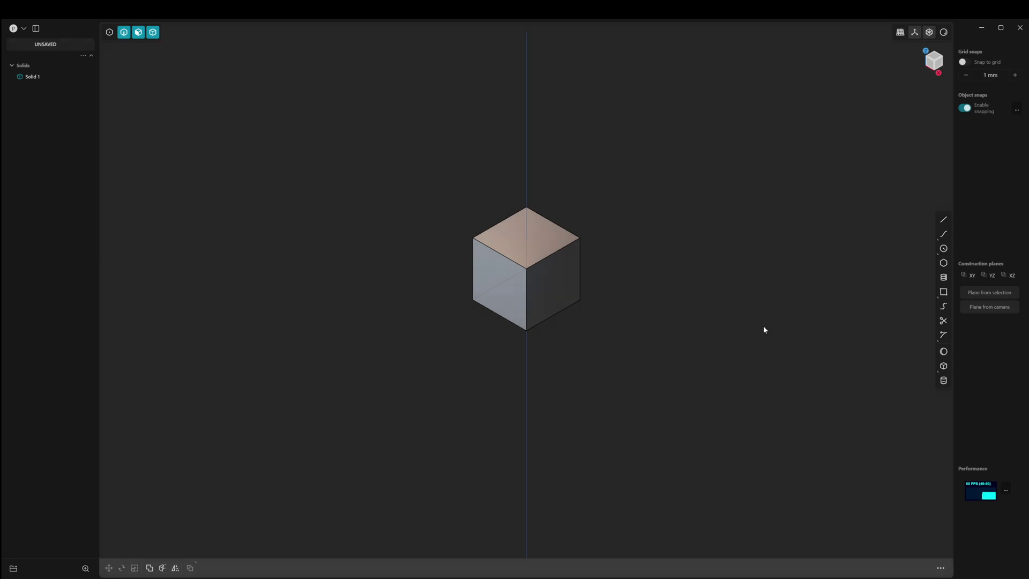
key(KP_1)
scroll(713, 305, up, 2)
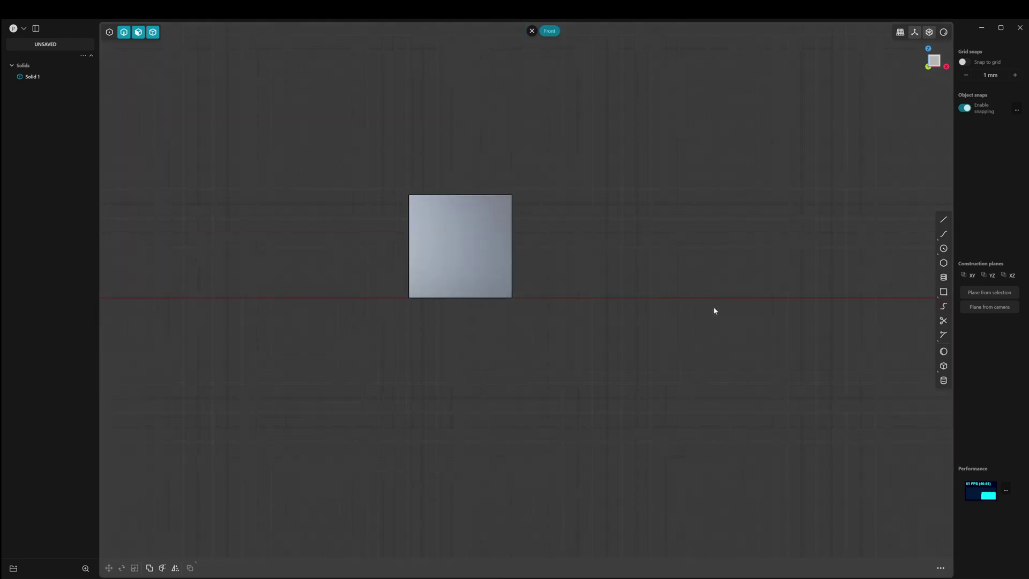
shift+middle_drag(713, 306, 602, 351)
scroll(601, 352, up, 5)
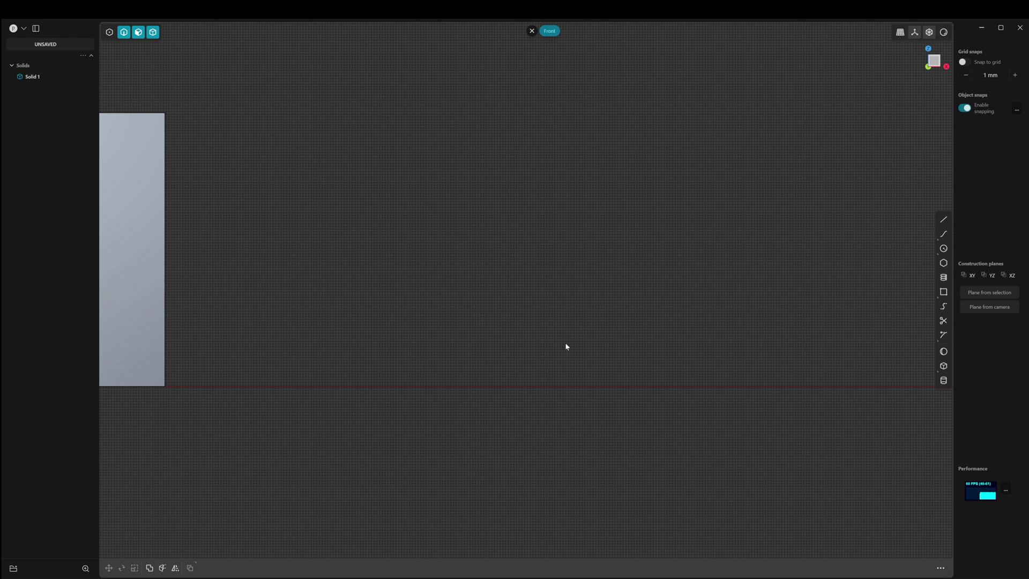
key(s)
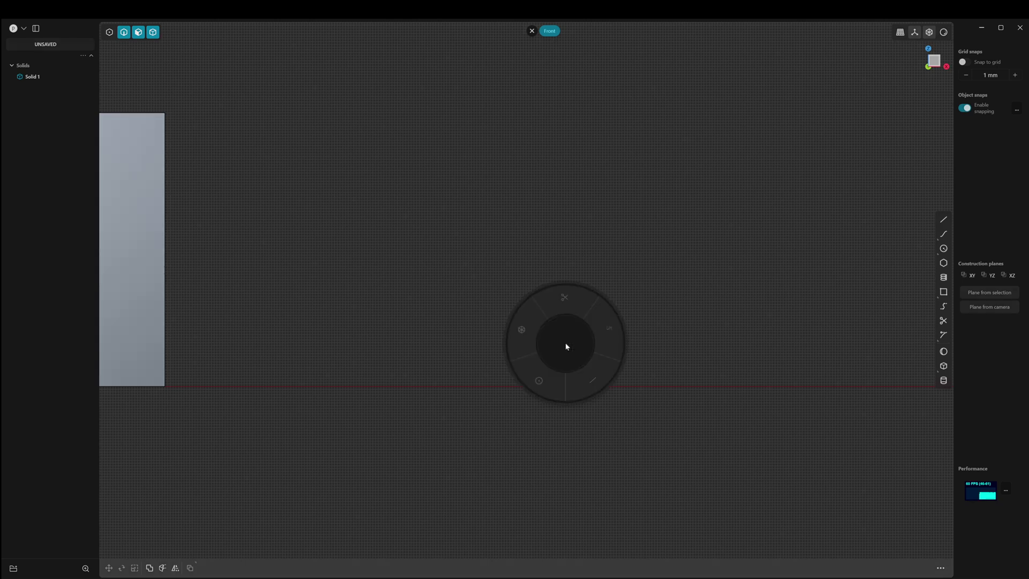
click(540, 381)
click(477, 263)
click(510, 304)
- Draw a two-segment line with the Sketch menu's Line tool
key(s)
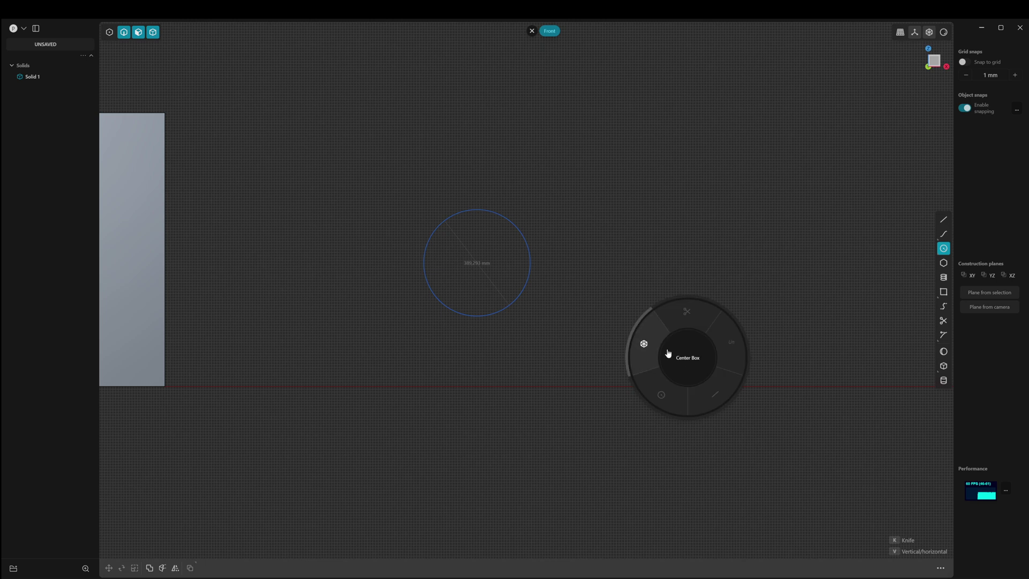
click(719, 395)
click(637, 252)
click(554, 367)
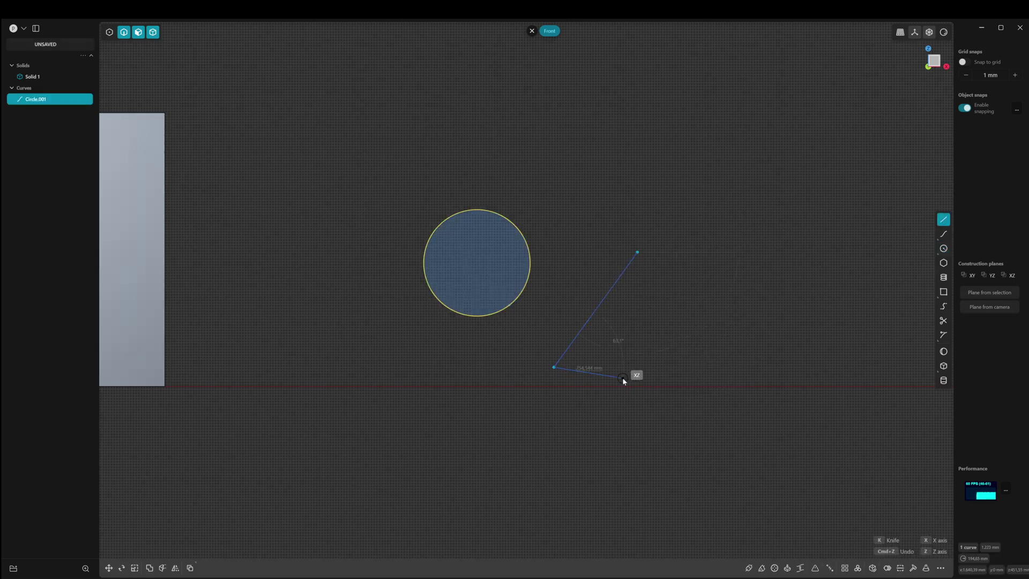
click(626, 373)
key(Return)
key(s)
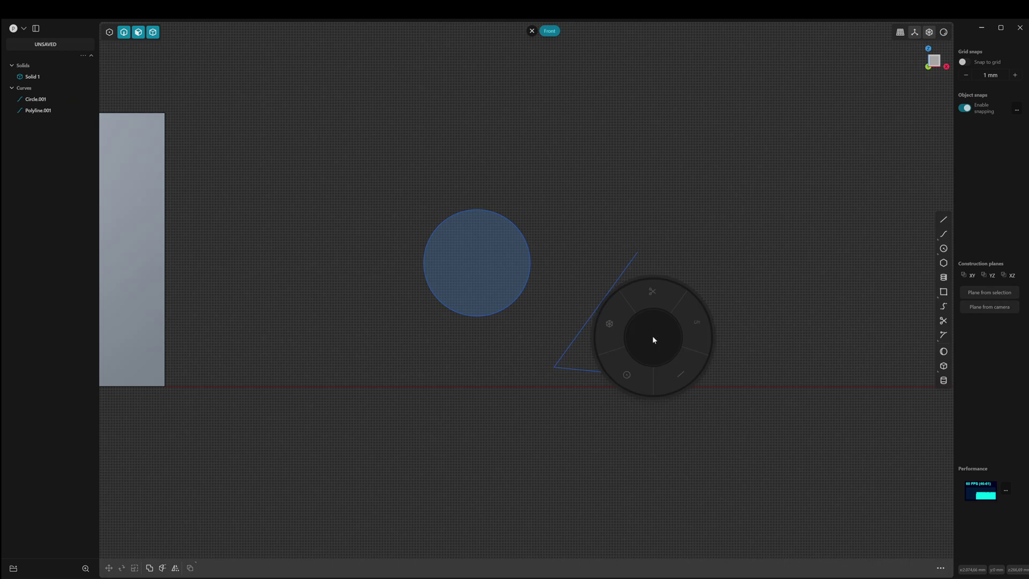
key(Escape)
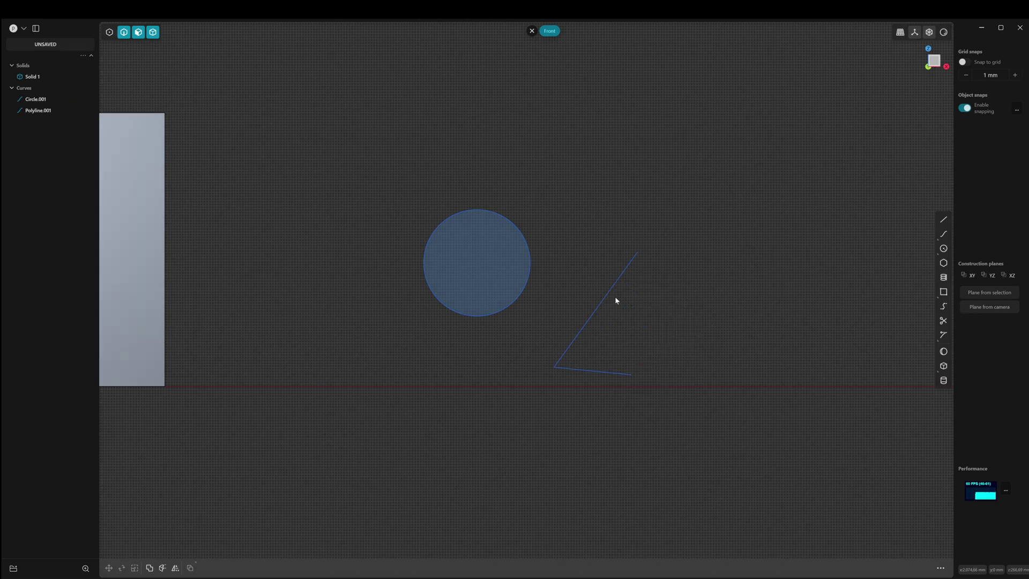
key(s)
key(Escape)
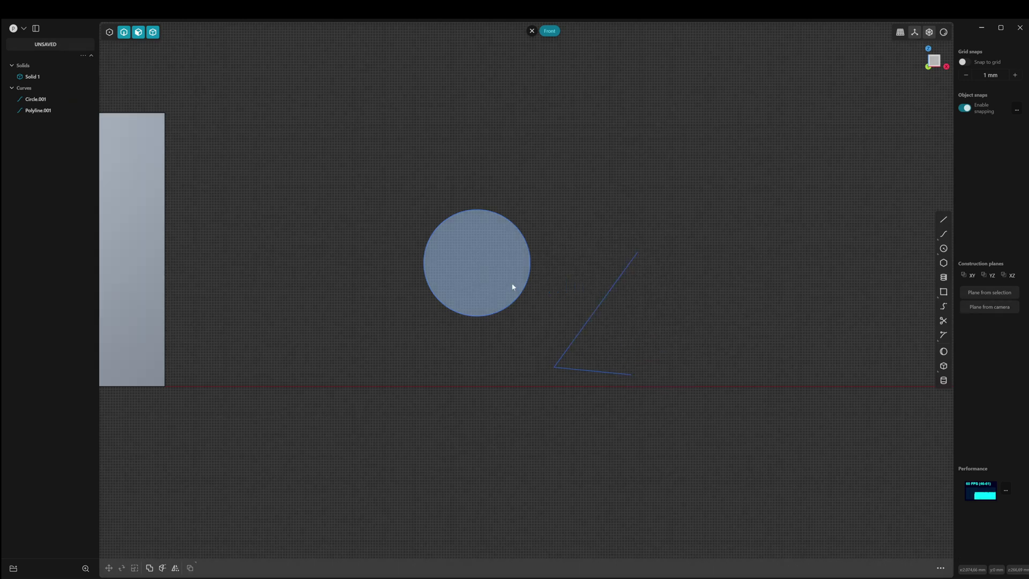
- Move the circle onto the line and trim away the line segment inside it
click(531, 280)
key(g)
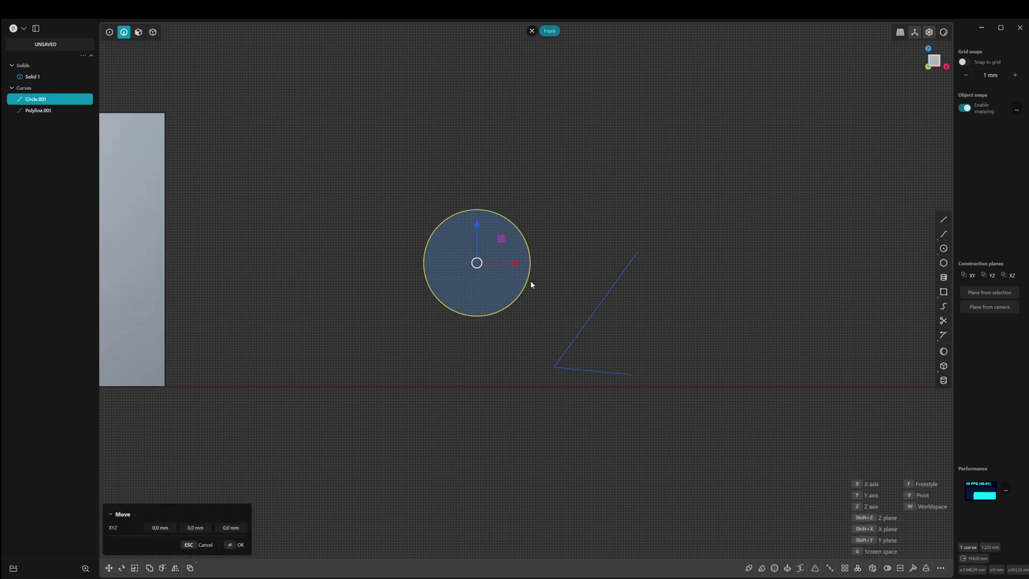
click(659, 315)
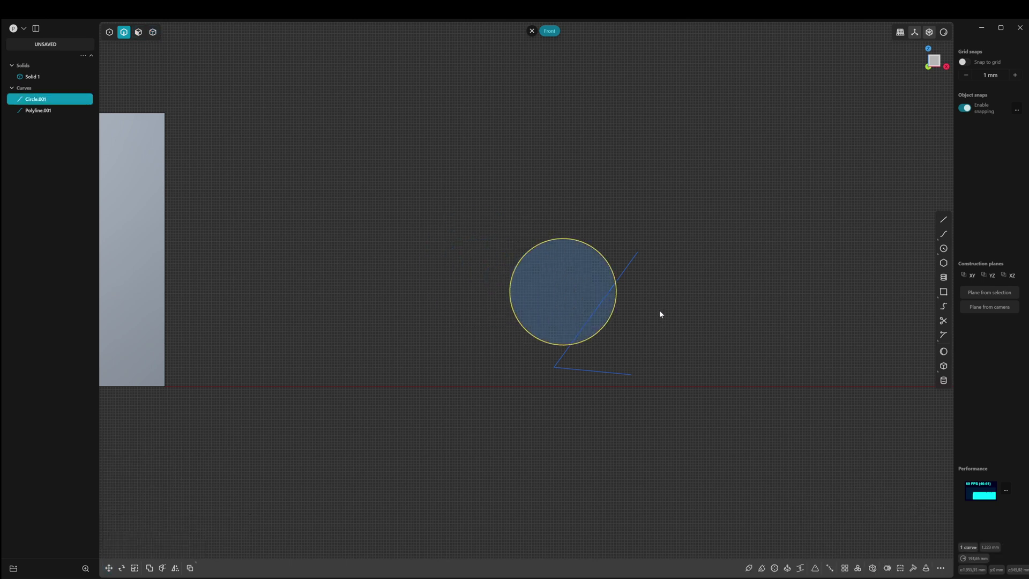
click(661, 314)
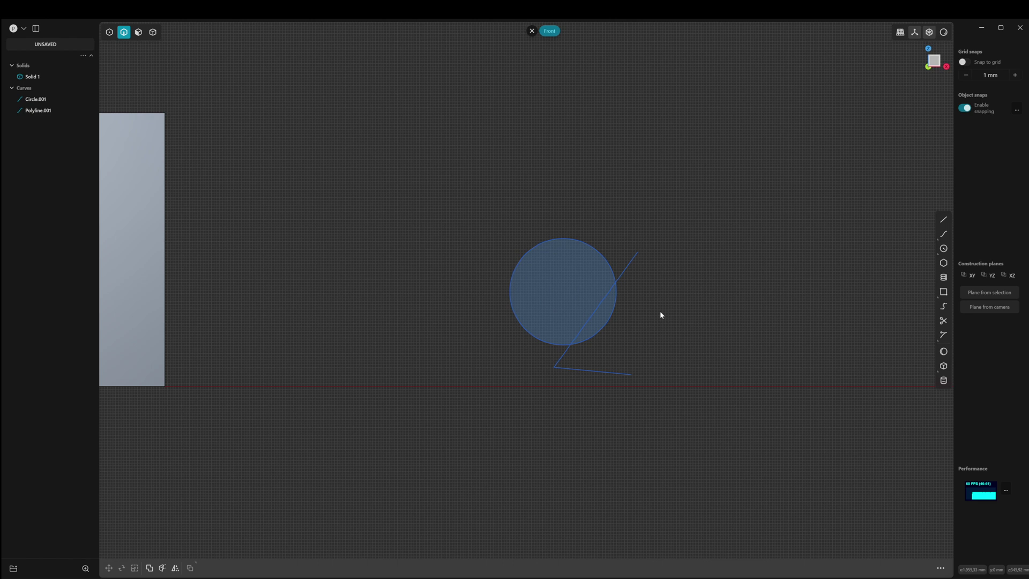
right_click(660, 315)
click(663, 271)
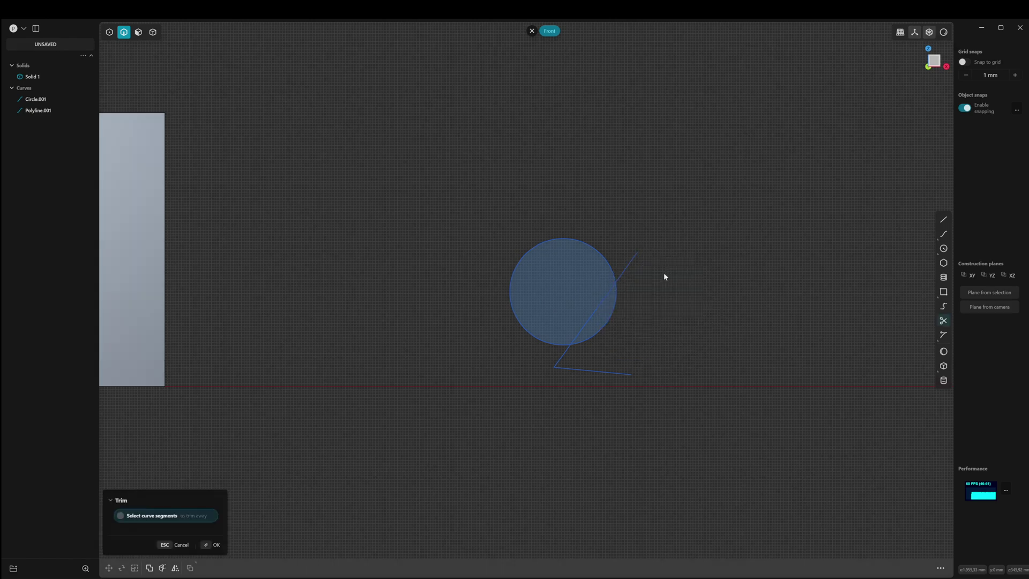
click(606, 296)
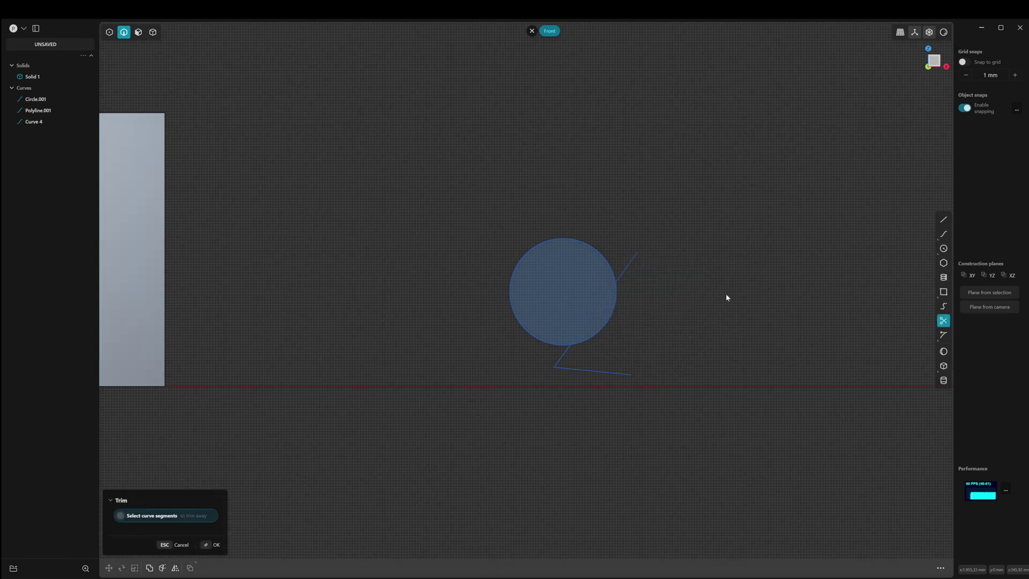